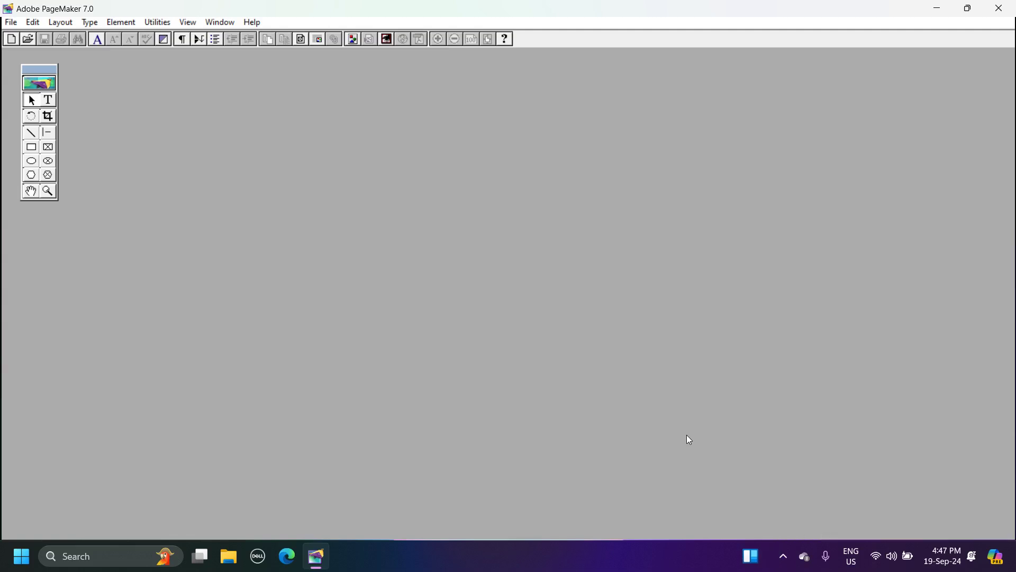
# Create a new single-sided A4 portrait document, Untitled-1.
pyautogui.click(90, 22)
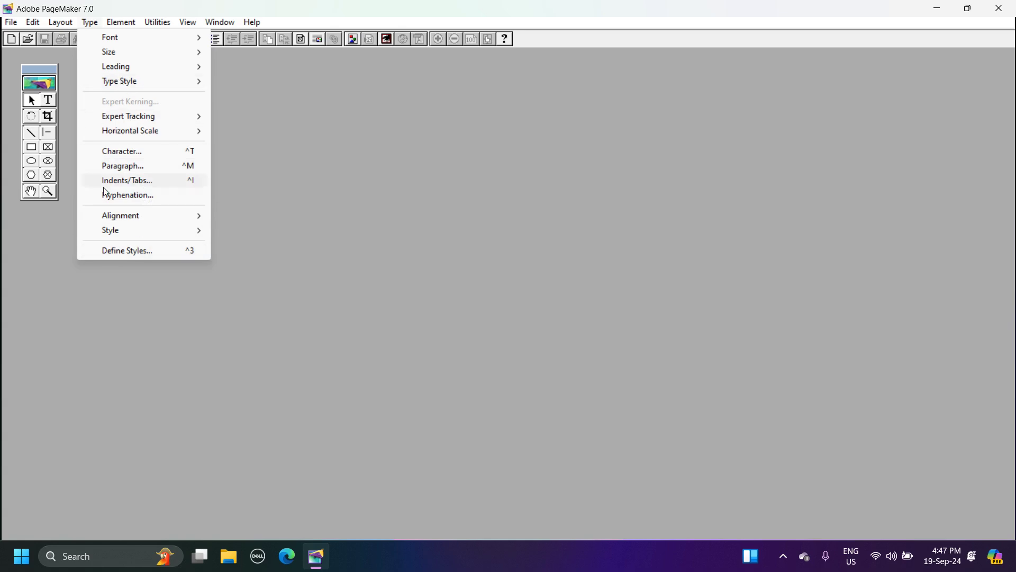
pyautogui.click(177, 380)
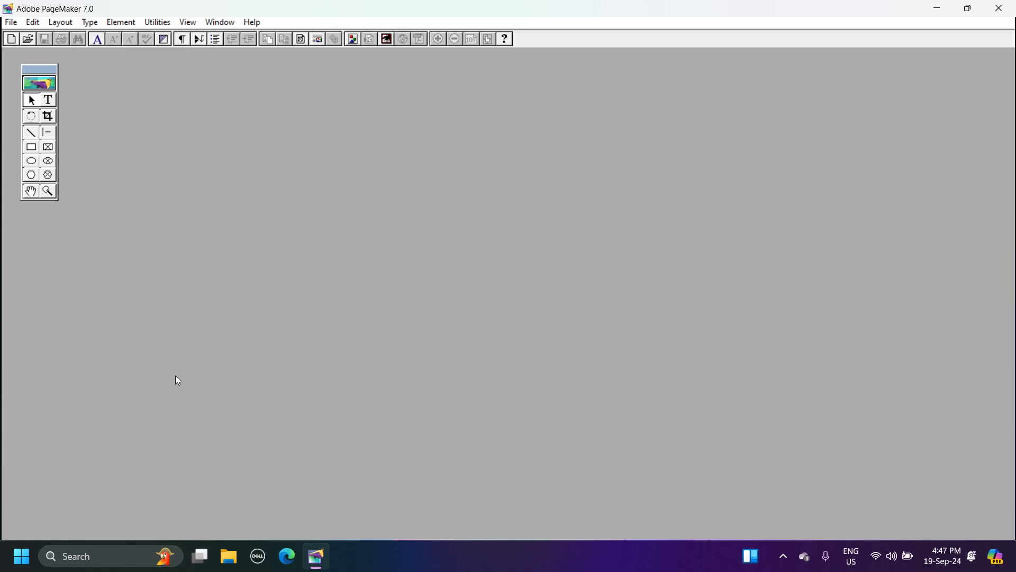
pyautogui.hotkey('ctrl', 'n')
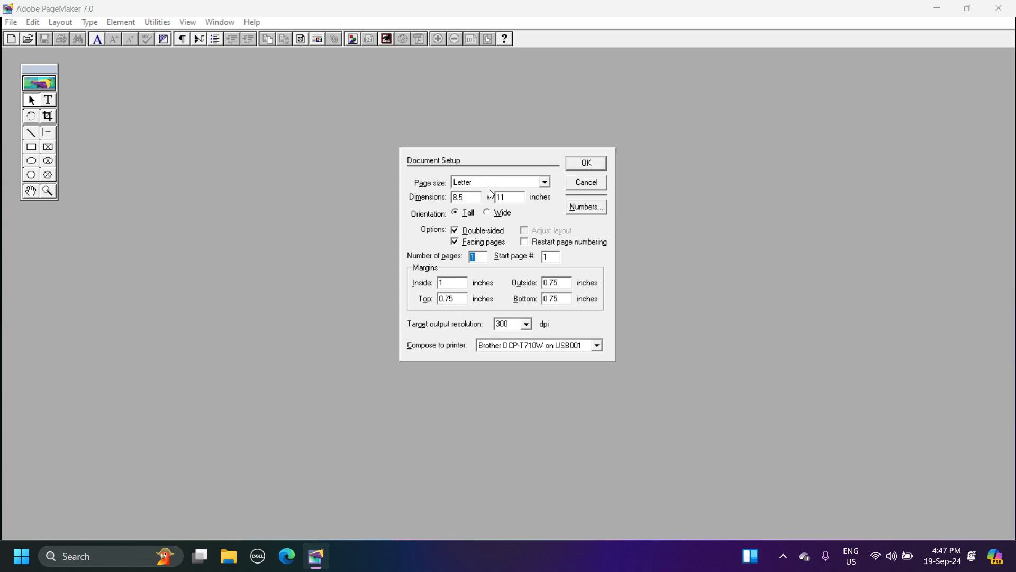
pyautogui.click(490, 183)
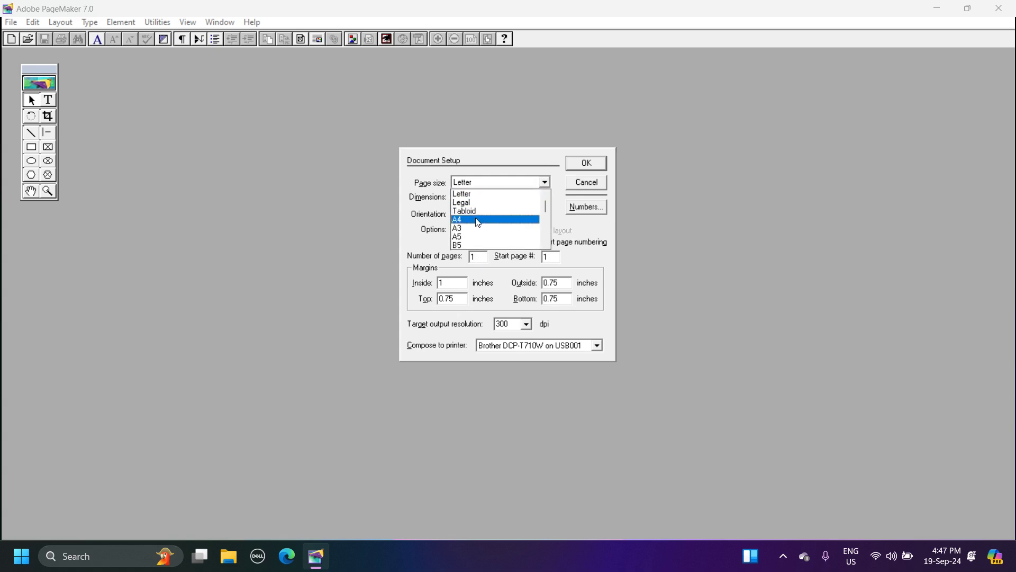
pyautogui.click(477, 220)
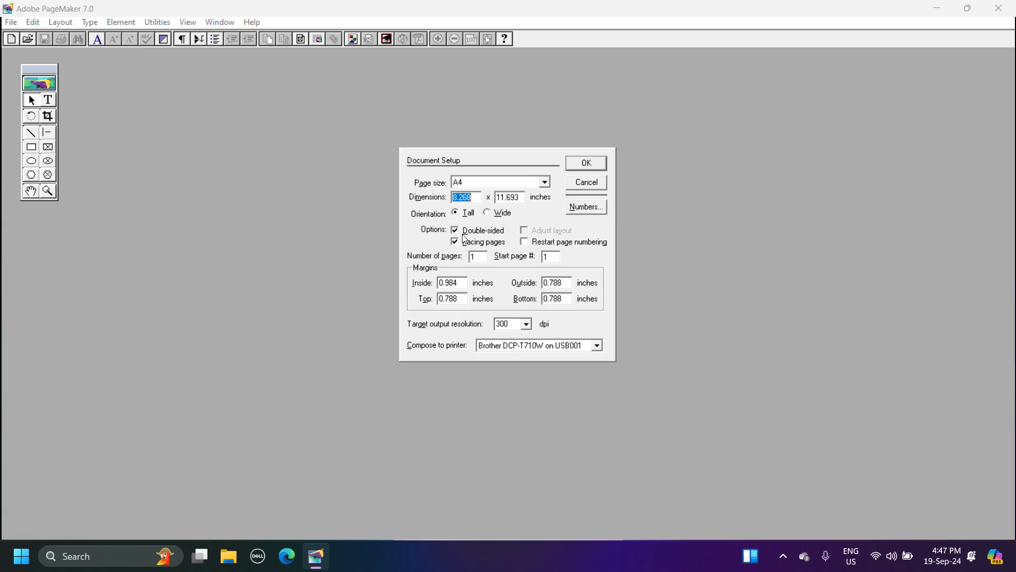
pyautogui.click(463, 235)
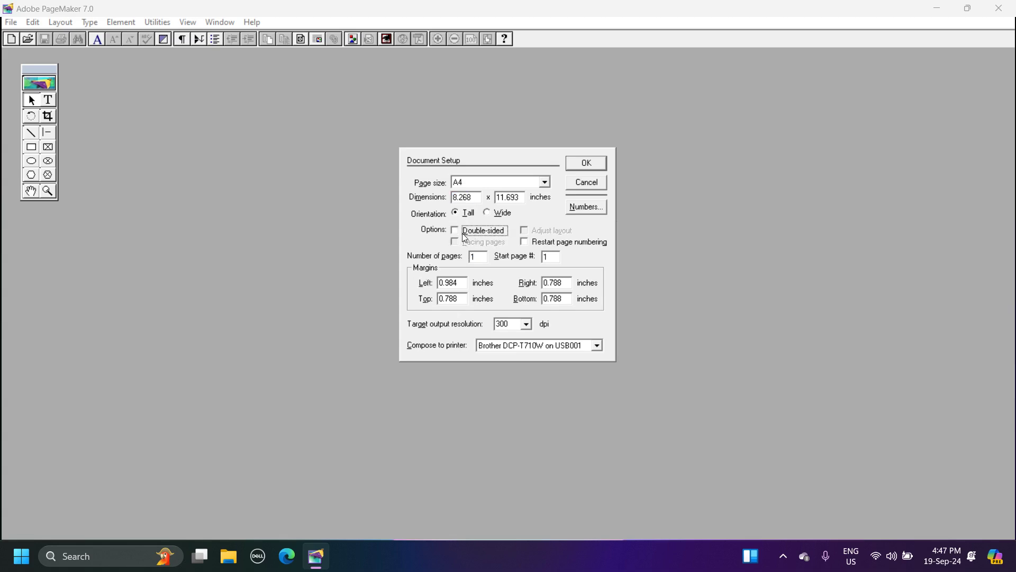
pyautogui.click(593, 165)
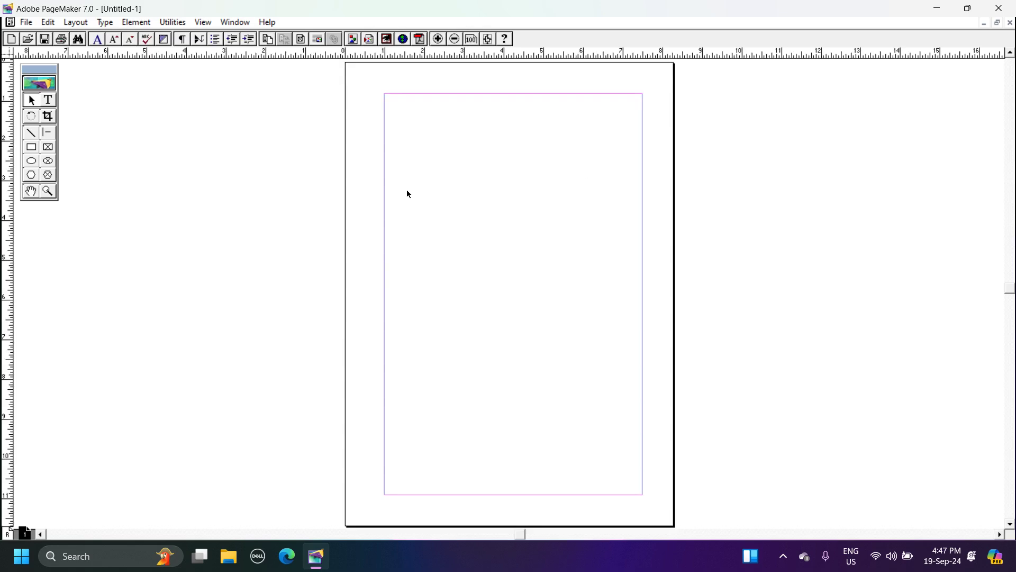
# Browse the Element and Type menus, then zoom into the page's top-left corner.
pyautogui.click(127, 22)
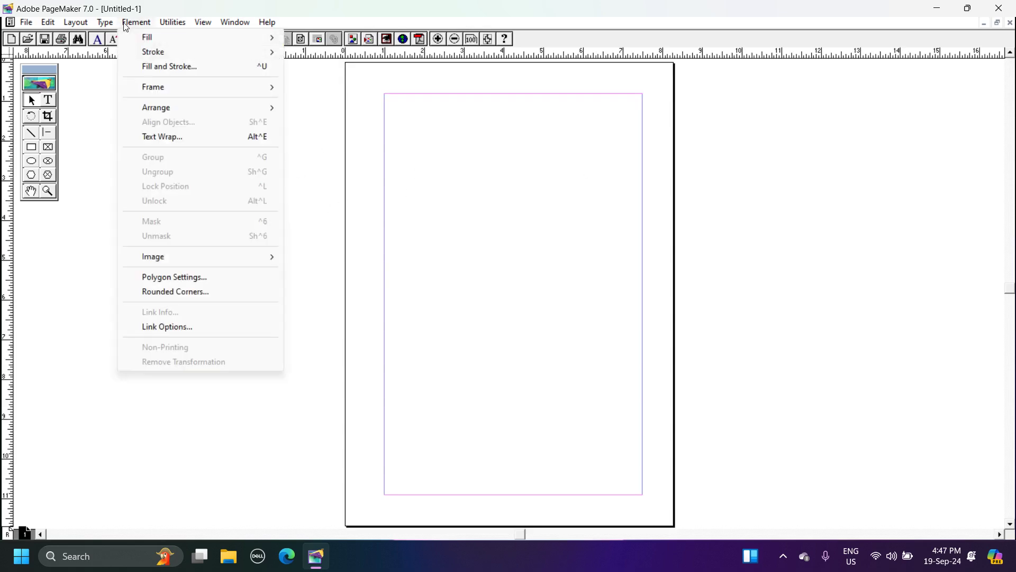
pyautogui.click(104, 23)
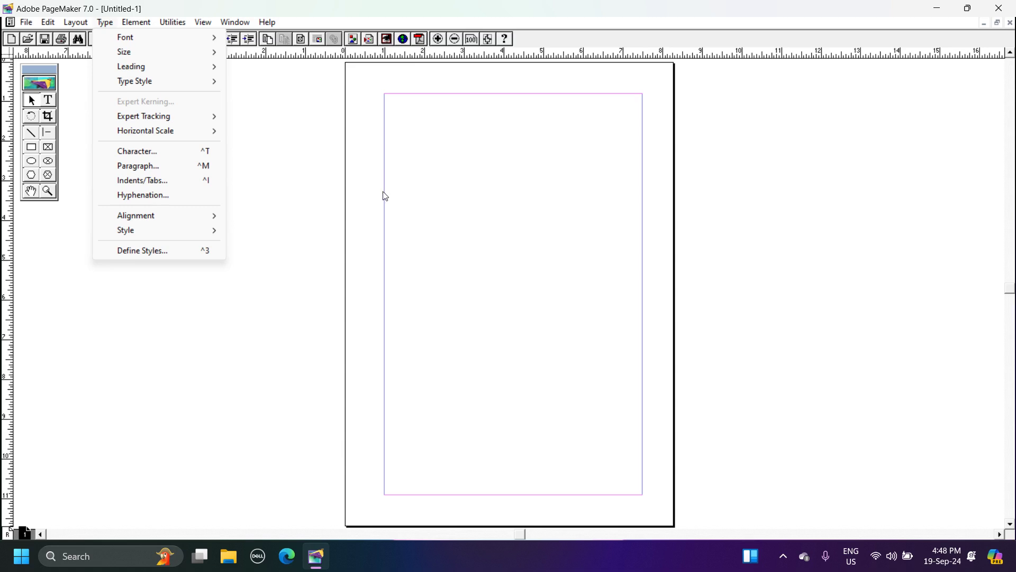
pyautogui.click(330, 170)
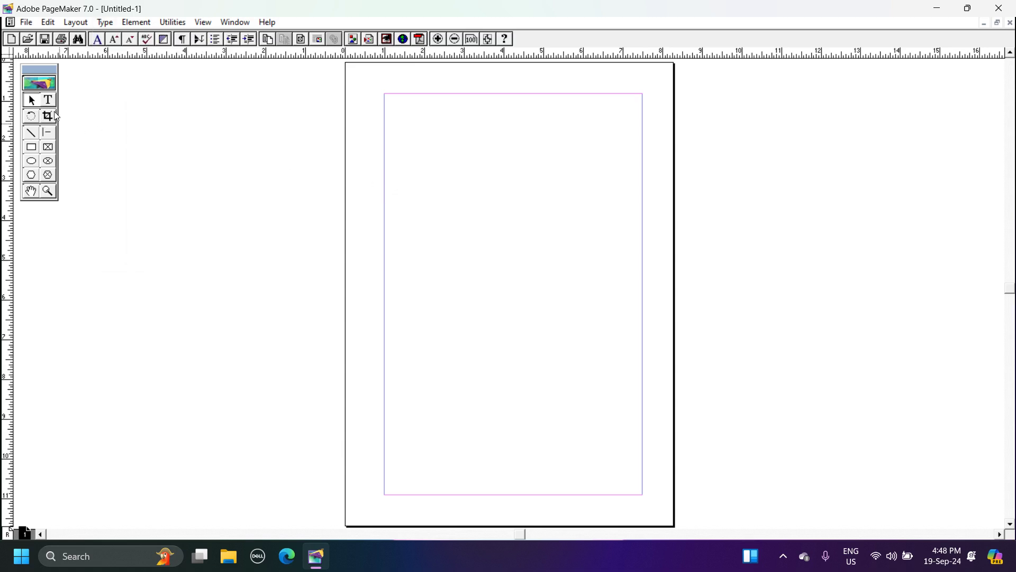
pyautogui.click(48, 191)
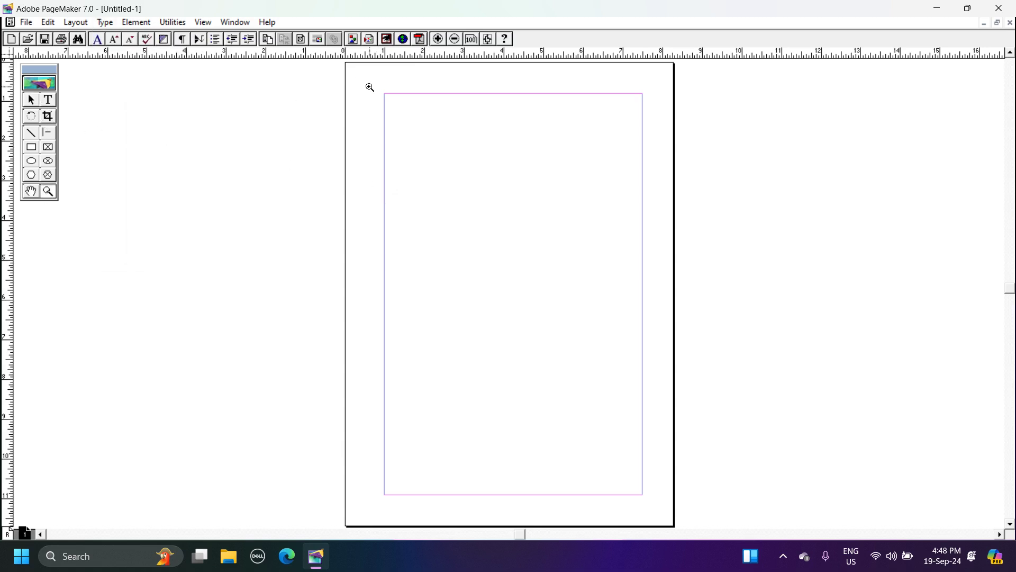
pyautogui.moveTo(370, 87); pyautogui.dragTo(692, 222)
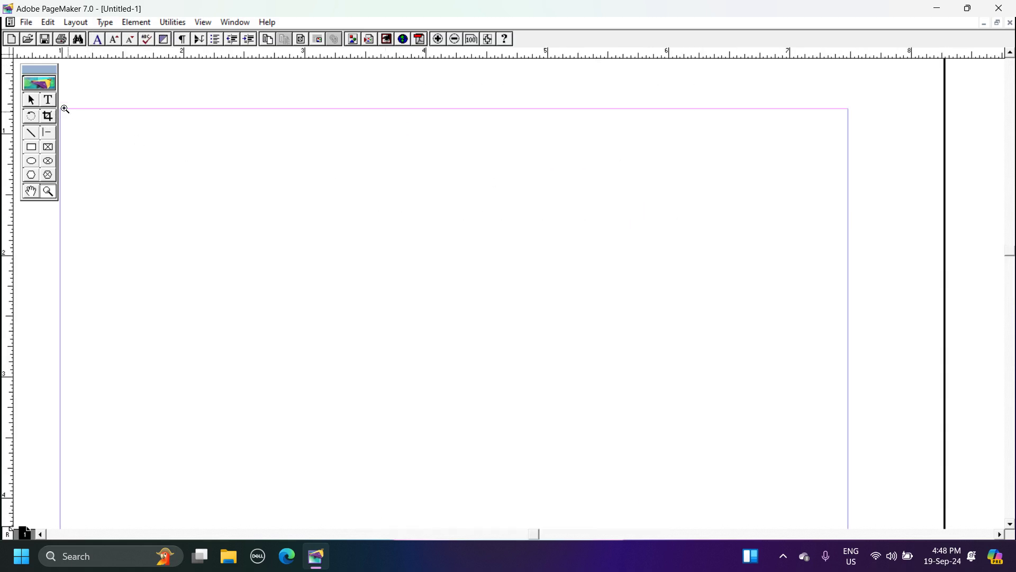
pyautogui.click(49, 101)
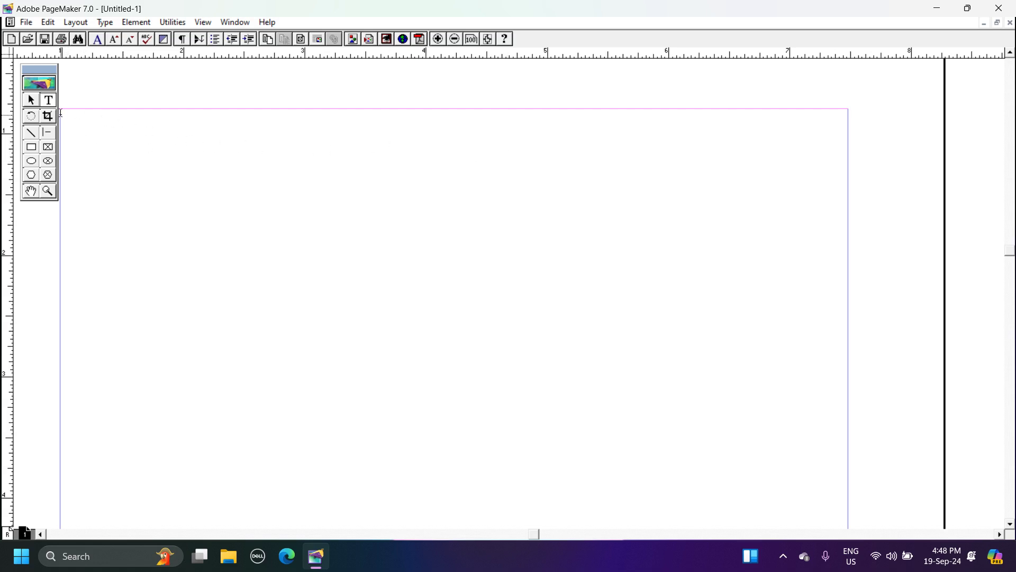
# Draw a text frame across the page and type the heading 'Bio-Data'.
pyautogui.moveTo(61, 115); pyautogui.dragTo(845, 400)
pyautogui.write('Bi')
pyautogui.write('0=')
pyautogui.write('o')
pyautogui.press('BackSpace')
pyautogui.press('BackSpace')
pyautogui.press('BackSpace')
pyautogui.write('o')
pyautogui.write('-Data')
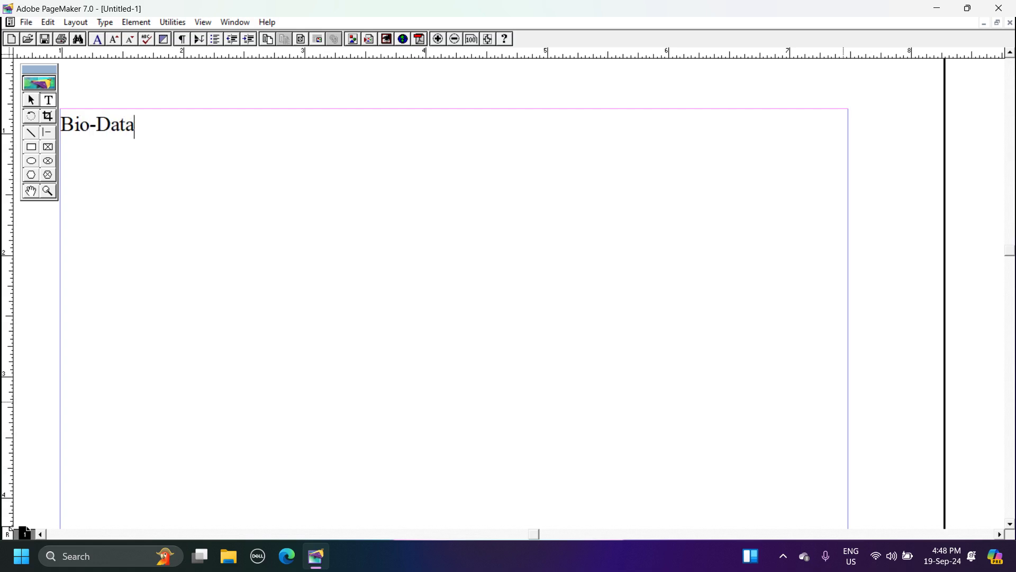
pyautogui.hotkey('ctrl', 'a')
pyautogui.hotkey('ctrl', 'e')
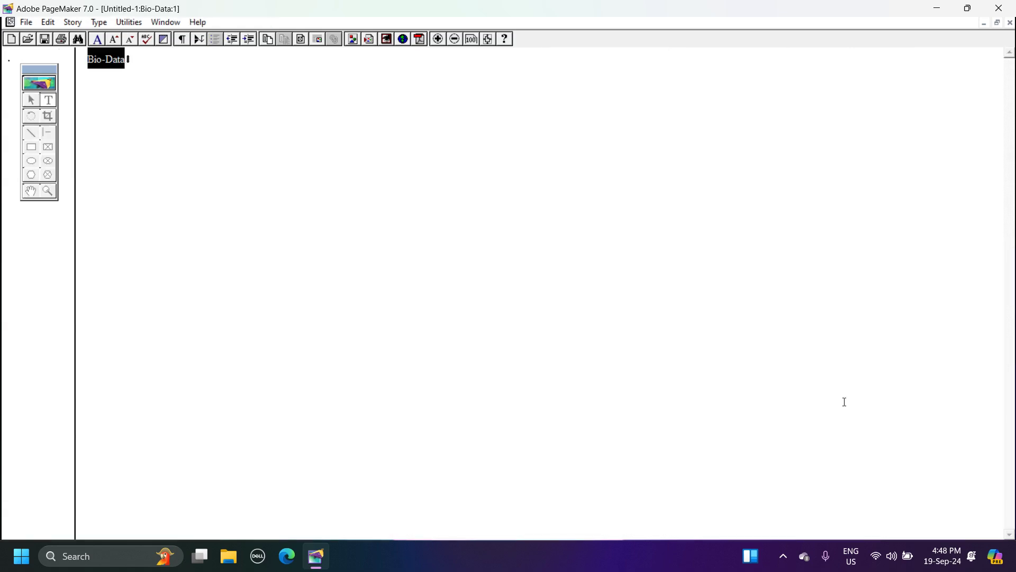
pyautogui.hotkey('ctrl', 'e')
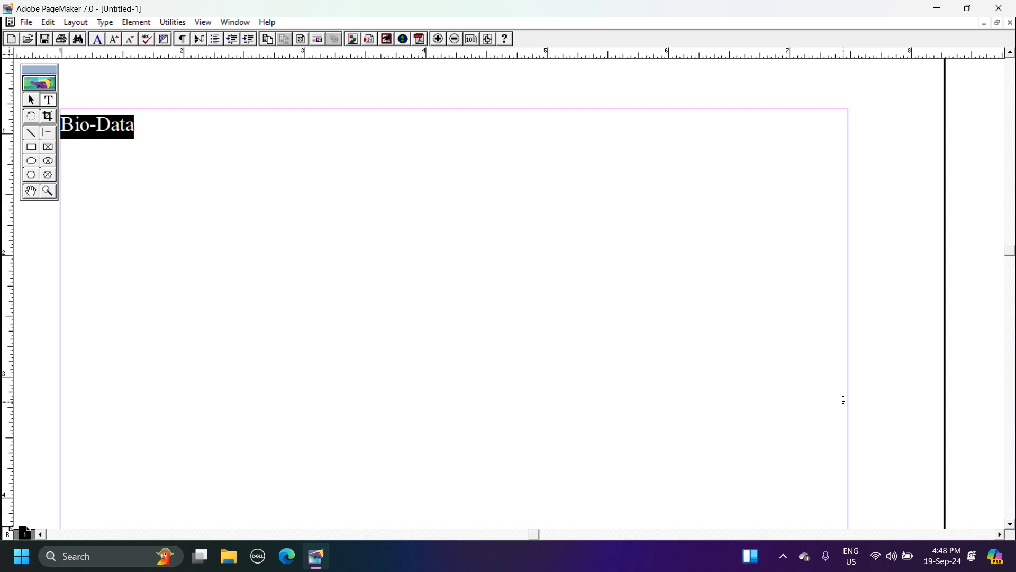
# Centre the Bio-Data heading and start a left-aligned line beneath it.
pyautogui.hotkey('ctrl', 'shift', 'c')
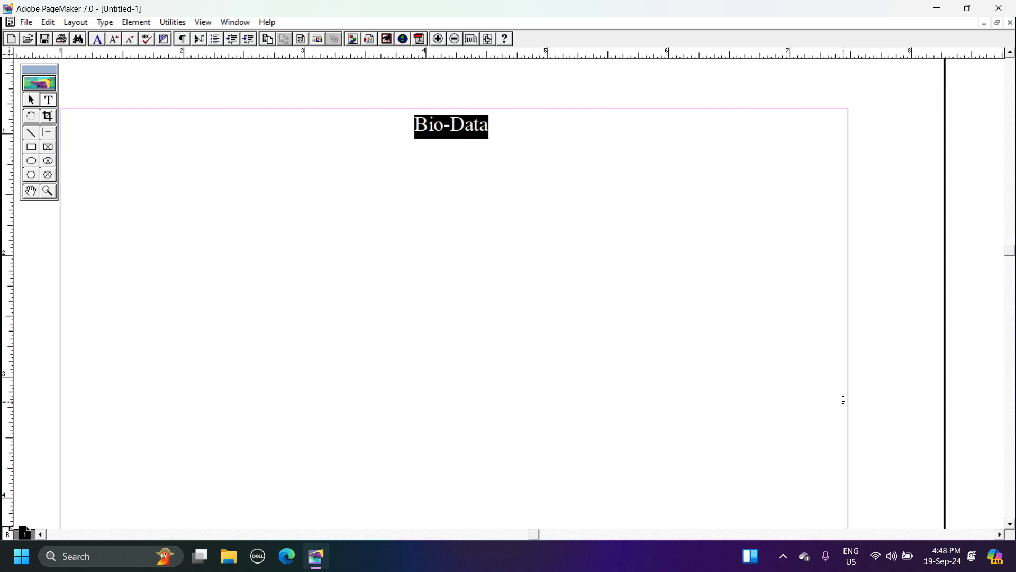
pyautogui.click(504, 134)
pyautogui.press('Return')
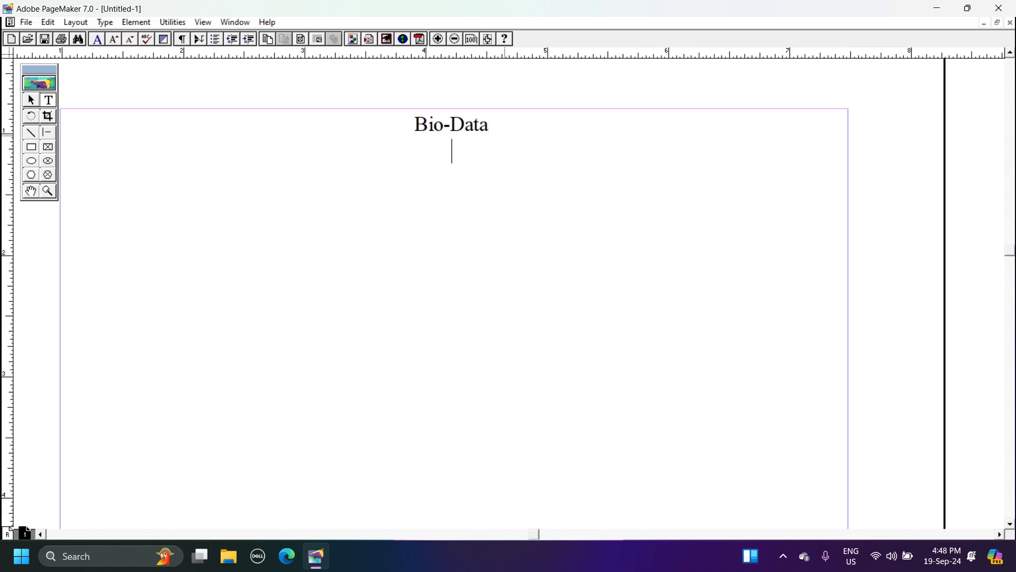
pyautogui.hotkey('ctrl', 'shift', 'l')
# Type the 'Name :' row followed by the person's name.
pyautogui.press('Tab')
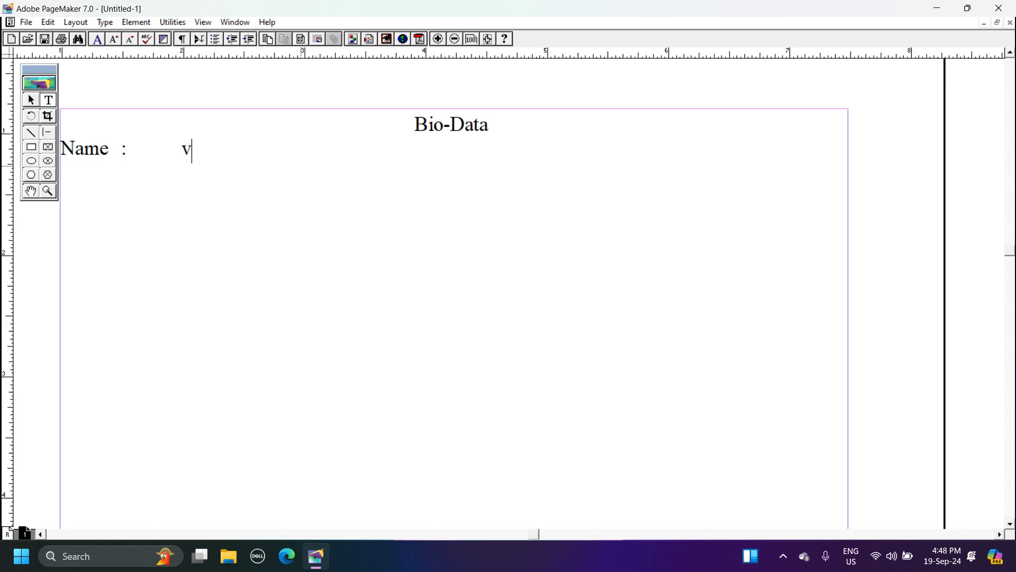
pyautogui.press('BackSpace')
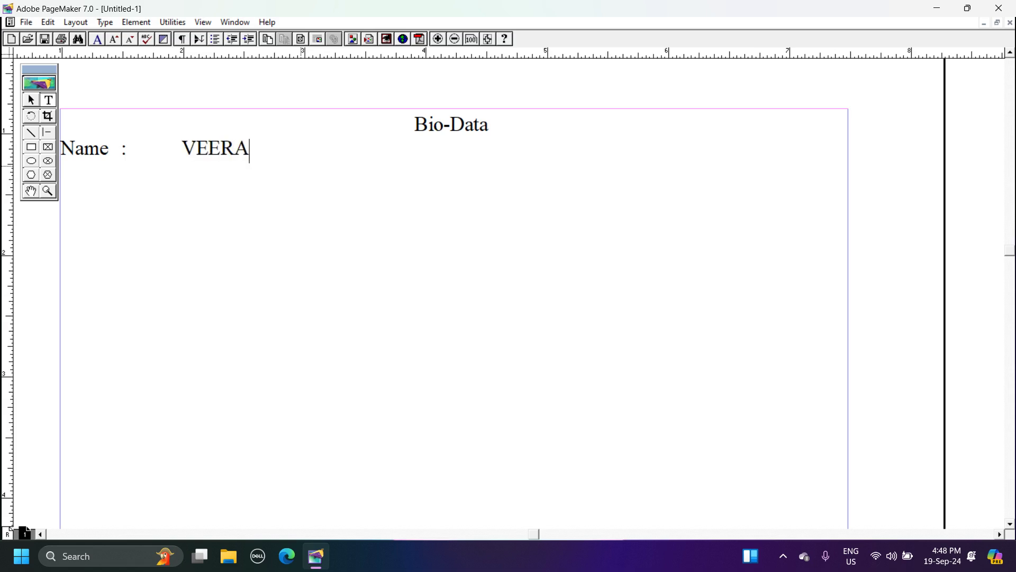
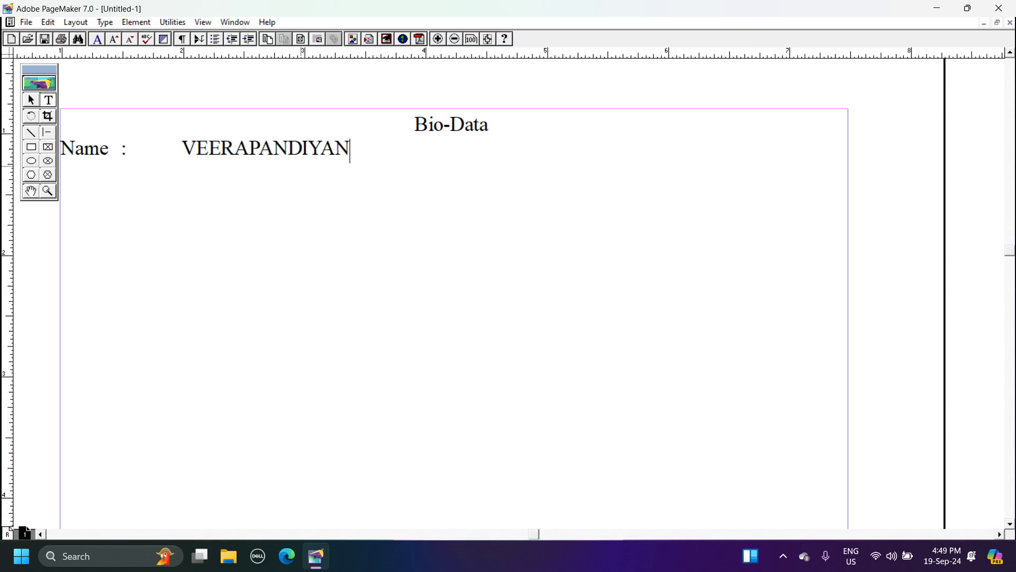
pyautogui.press('Return')
# Add the row 'AGE : 23' using tabs before and after the colon.
pyautogui.write('AG')
pyautogui.write('E')
pyautogui.press('Tab')
pyautogui.write(':')
pyautogui.press('Tab')
pyautogui.write('23')
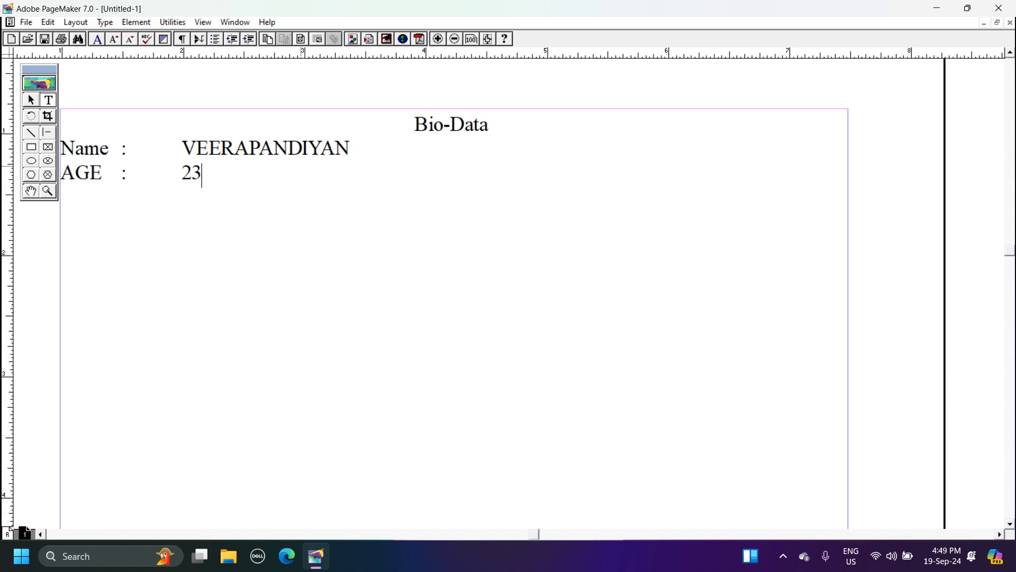
pyautogui.press('Return')
# Add the row 'PLACE : PONDICHERRY', correcting typos in the place name.
pyautogui.write('P')
pyautogui.write('LACE')
pyautogui.press('Tab')
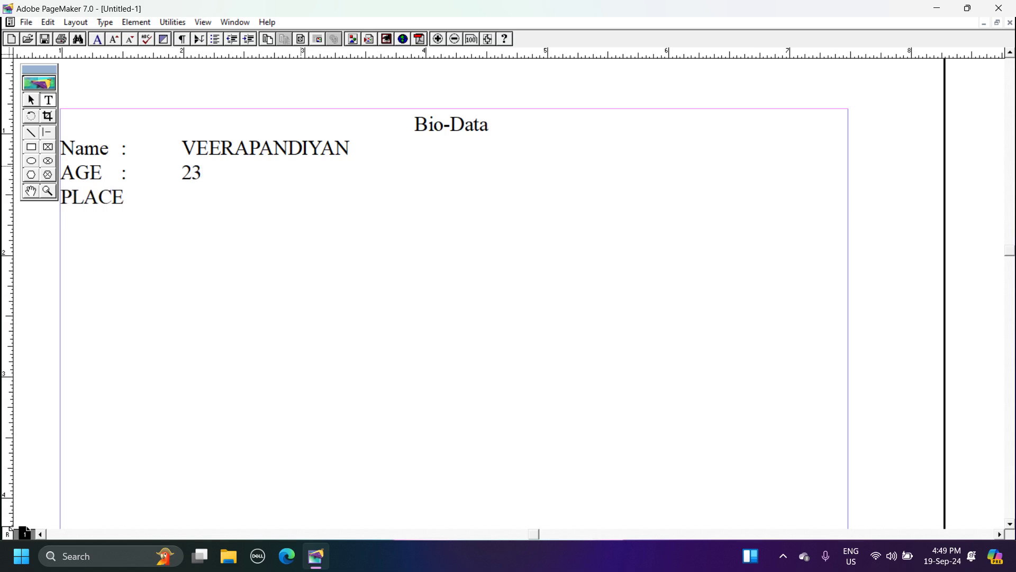
pyautogui.write(':')
pyautogui.press('Tab')
pyautogui.write('POMN')
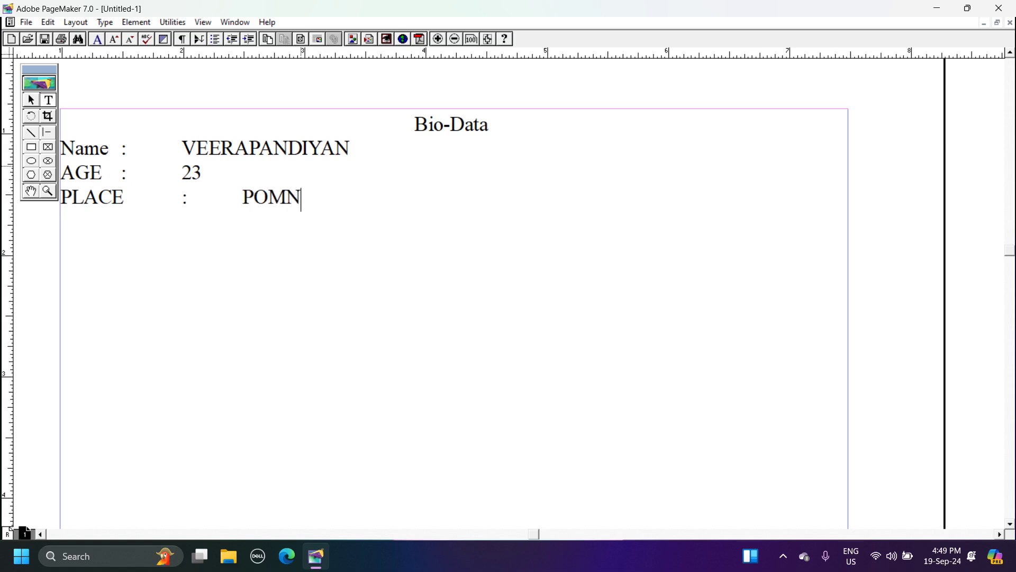
pyautogui.write('D')
pyautogui.press('BackSpace')
pyautogui.press('BackSpace')
pyautogui.press('BackSpace')
pyautogui.write('N')
pyautogui.write('DO')
pyautogui.press('BackSpace')
pyautogui.write('IC')
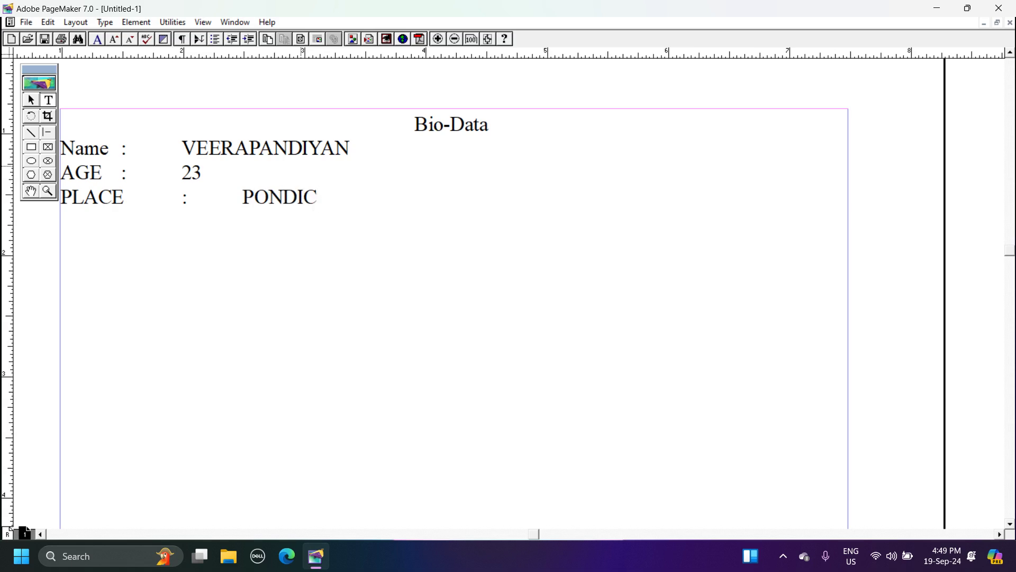
pyautogui.write('HERRY')
# Add a 'MOBILE NO :' row with the phone number, then select all the text.
pyautogui.press('Return')
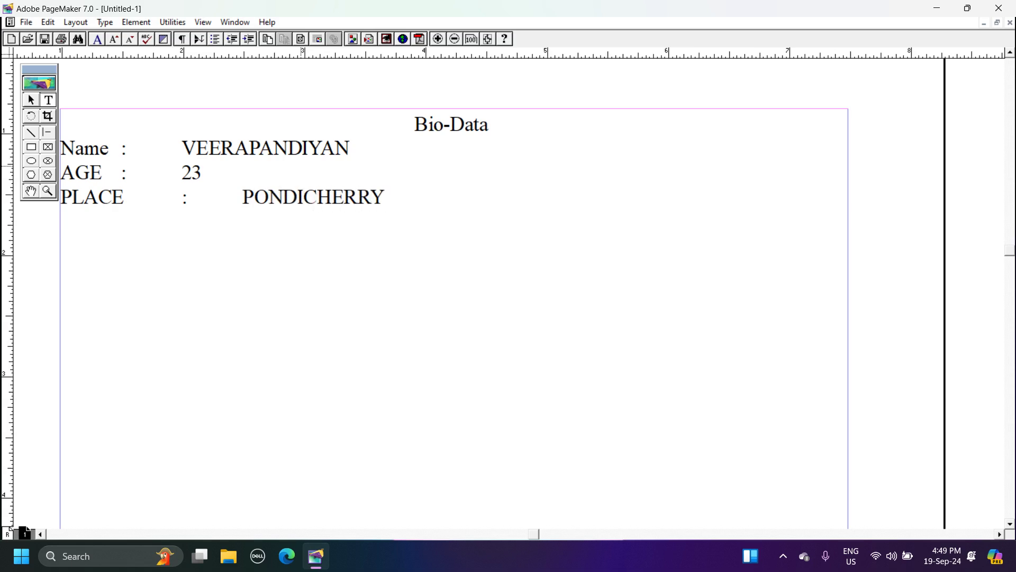
pyautogui.write('MOB')
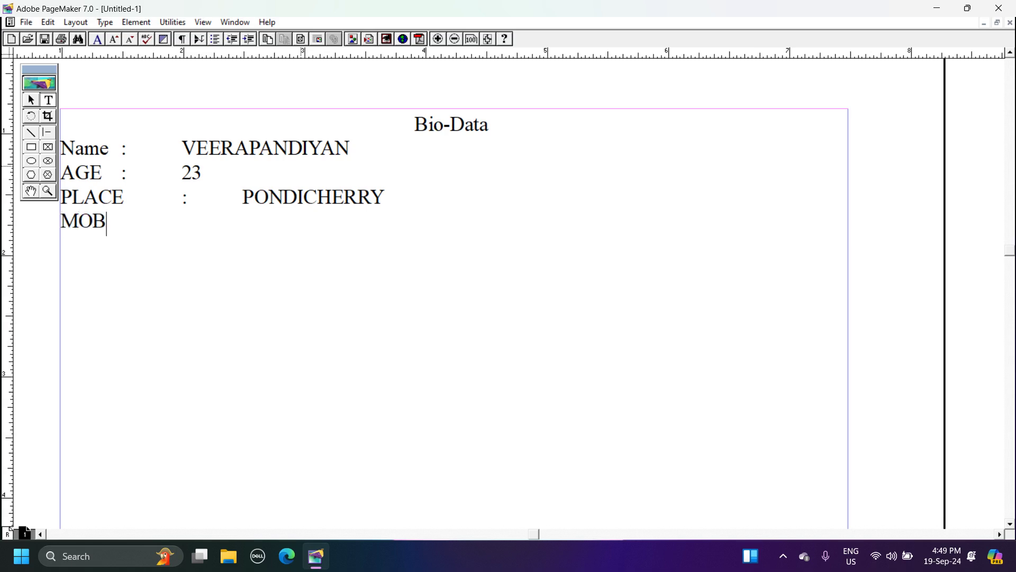
pyautogui.write('ILE N')
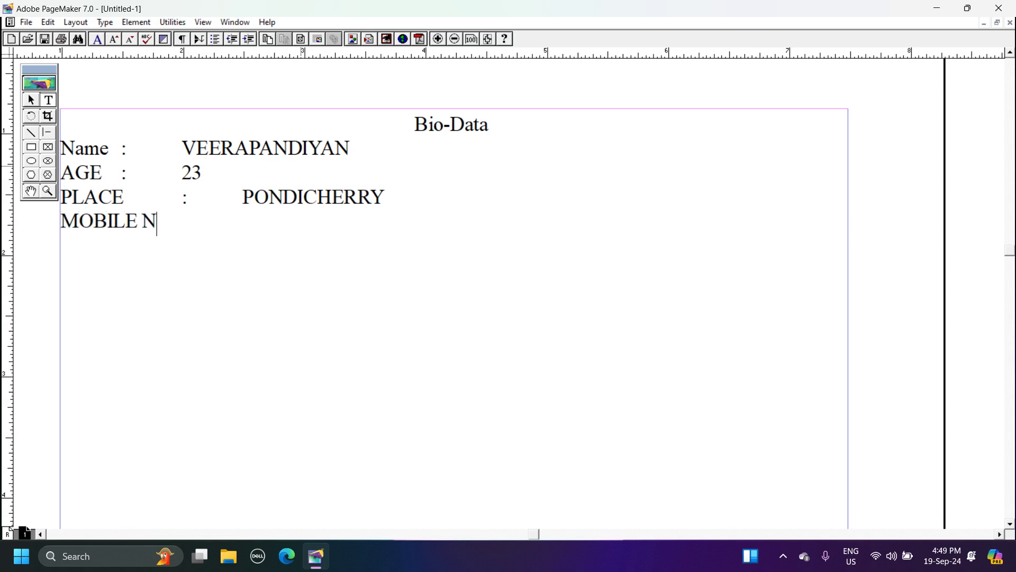
pyautogui.write('O')
pyautogui.write(' :')
pyautogui.press('Tab')
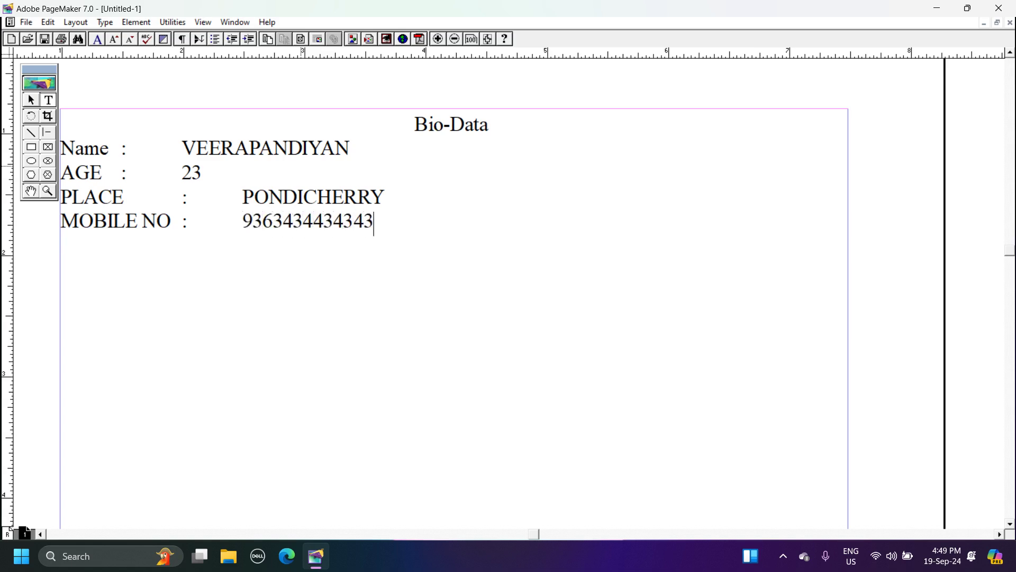
pyautogui.hotkey('ctrl', 'a')
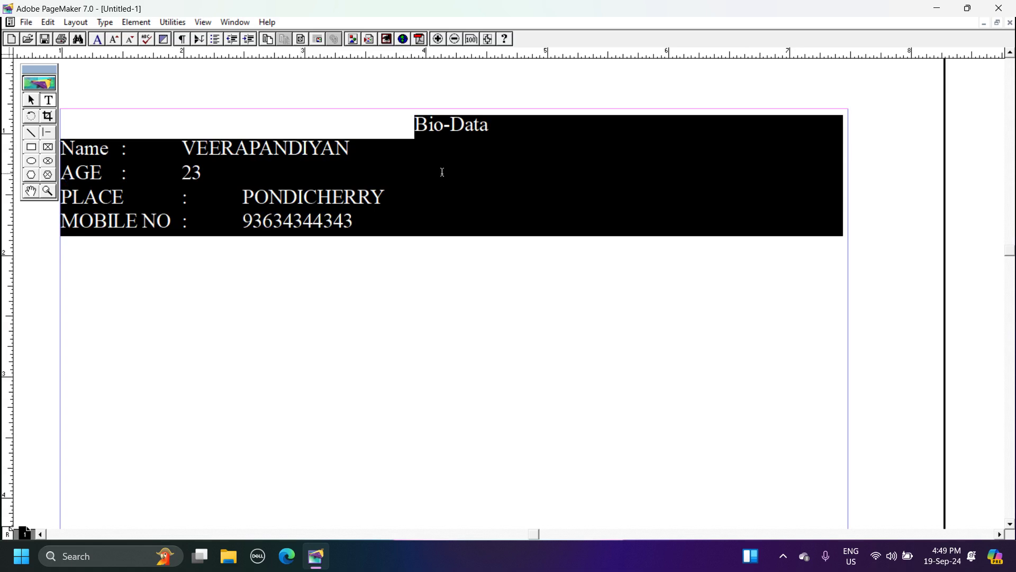
# Give all Bio-Data rows tab stops at 3 and 3.512 inches via Indents/Tabs.
pyautogui.click(410, 242)
pyautogui.hotkey('ctrl', 'a')
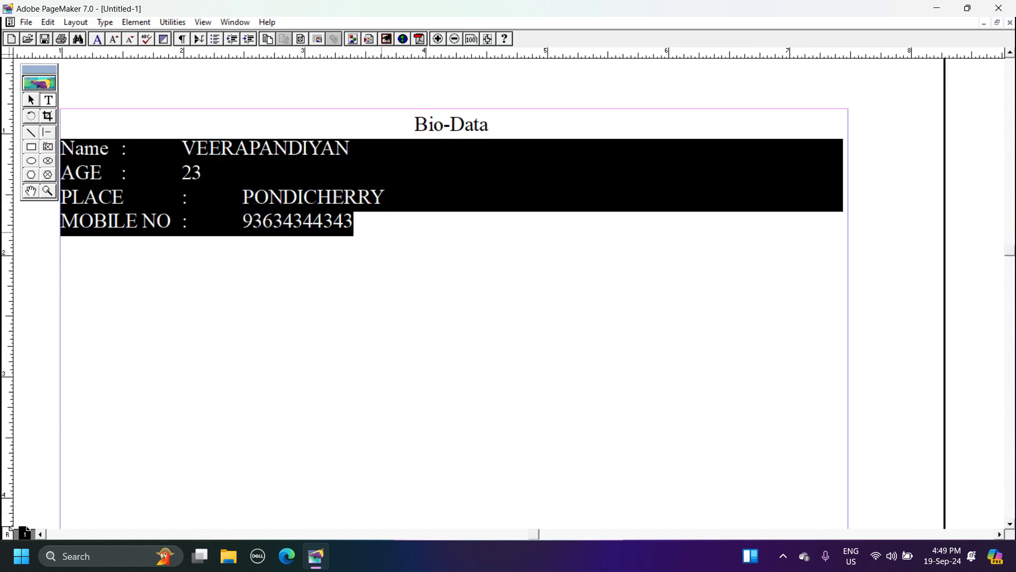
pyautogui.click(136, 22)
pyautogui.moveTo(104, 21)
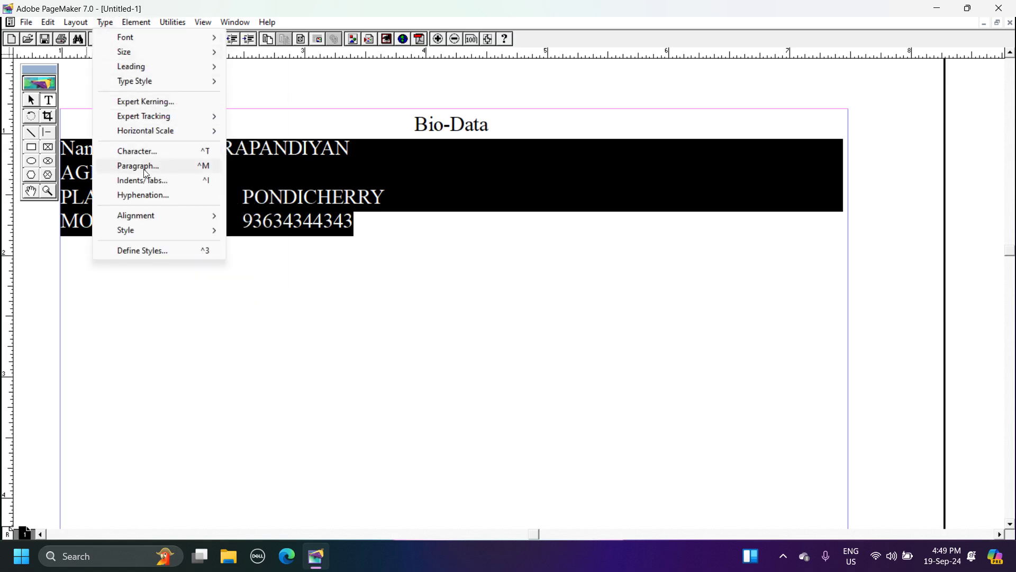
pyautogui.click(153, 183)
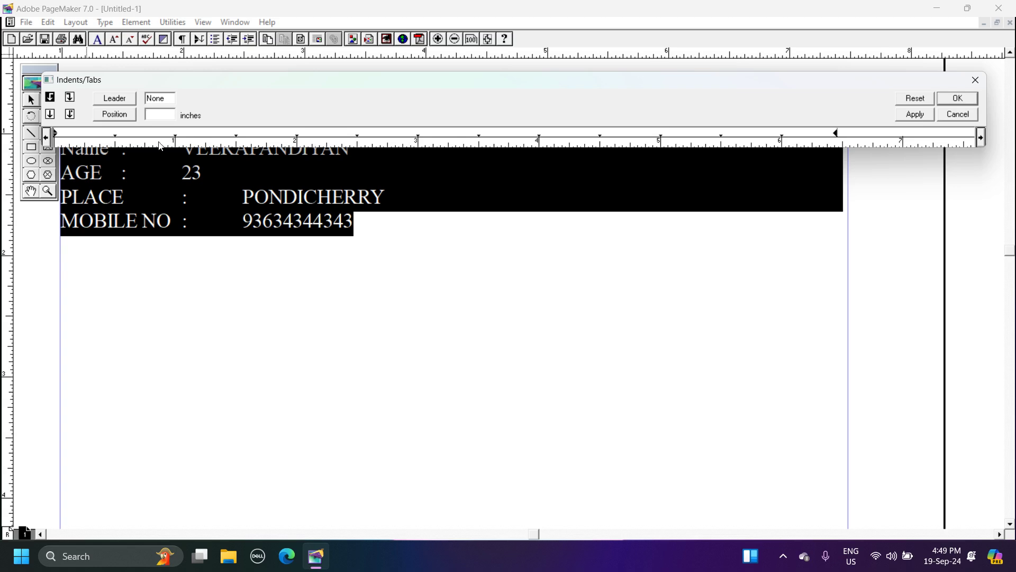
pyautogui.moveTo(117, 141); pyautogui.dragTo(419, 141)
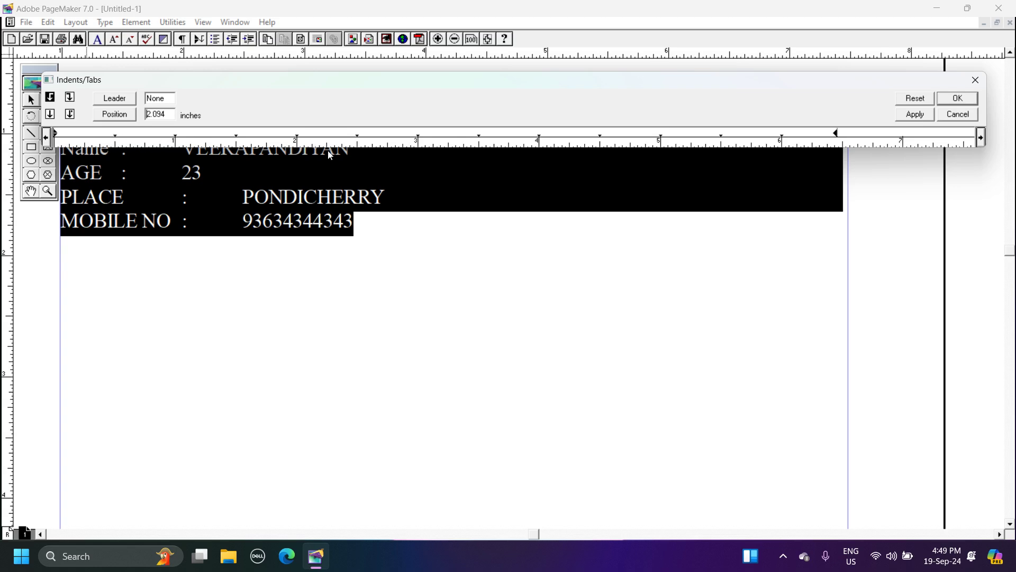
pyautogui.click(419, 140)
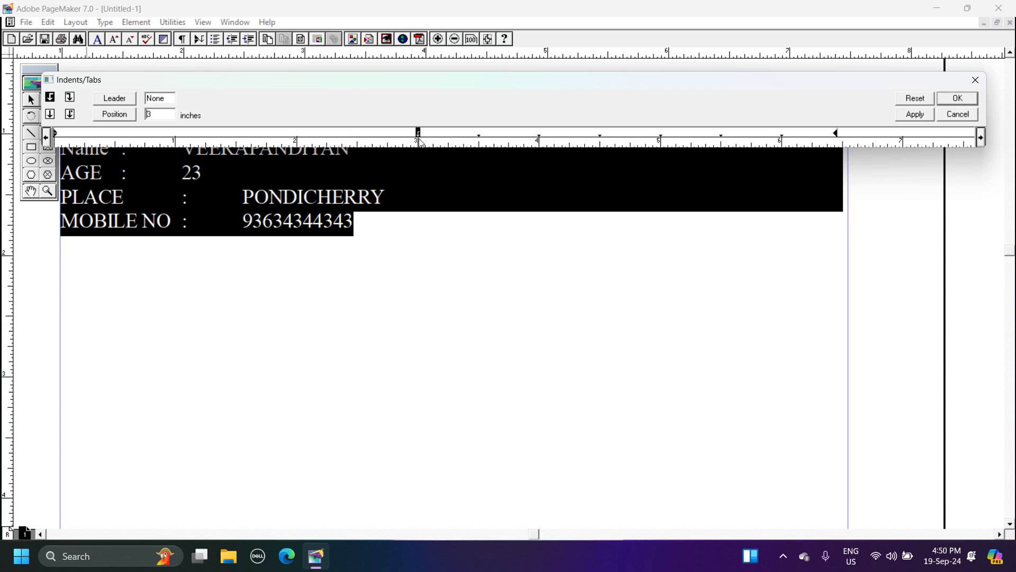
pyautogui.click(481, 136)
pyautogui.click(916, 114)
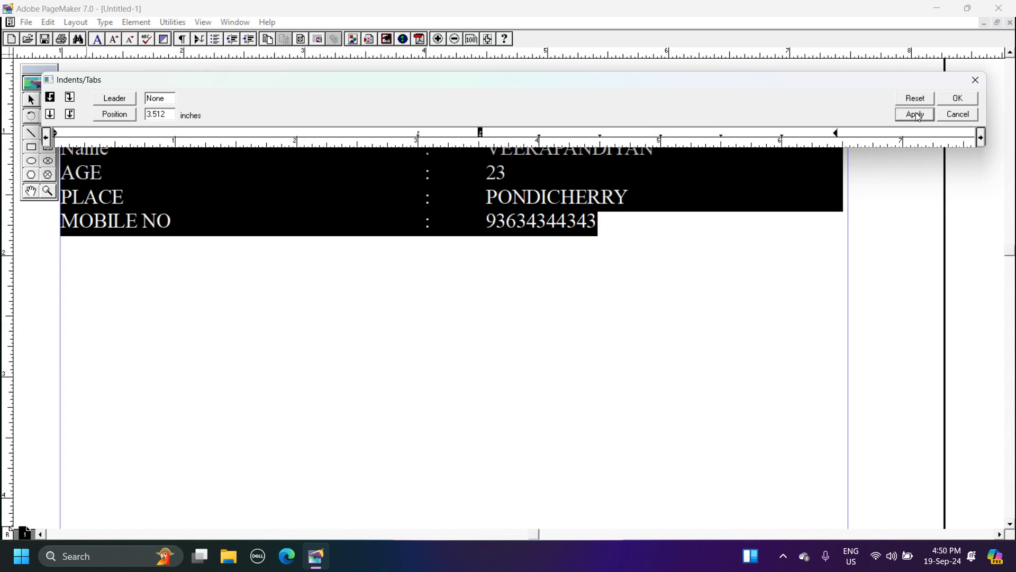
pyautogui.moveTo(646, 88); pyautogui.dragTo(627, 328)
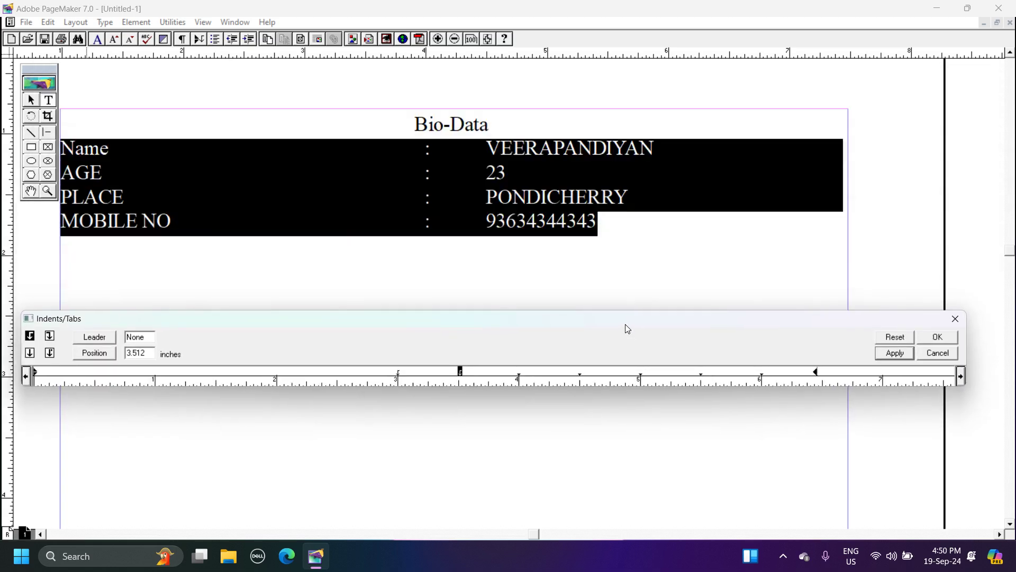
pyautogui.click(945, 339)
pyautogui.click(618, 232)
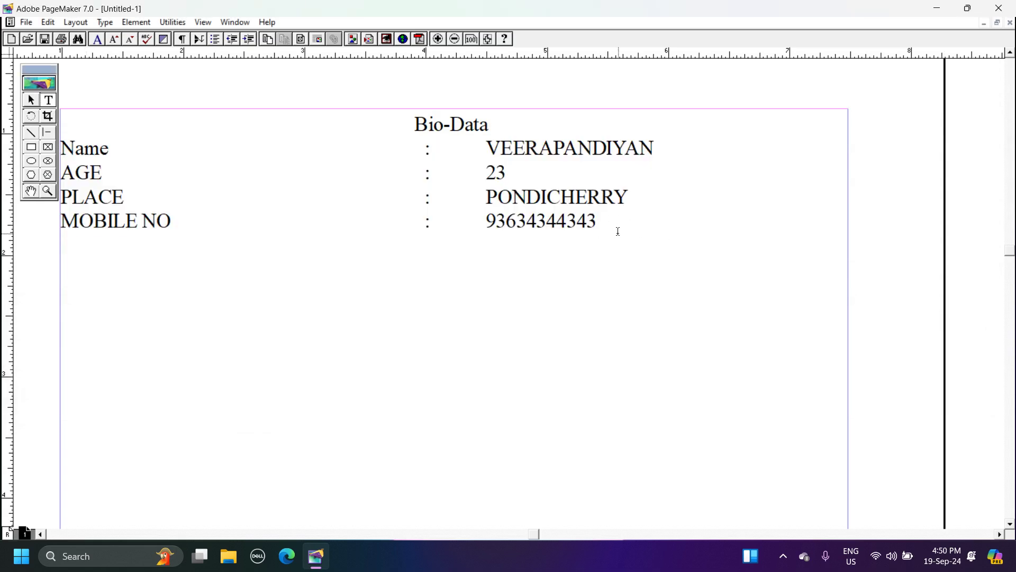
# Add tabbed rows 'FDSFD : DSFDS' and 'FDVGFDG : FDGDFG' below MOBILE NO.
pyautogui.press('Return')
pyautogui.write('FDSFD')
pyautogui.press('Tab')
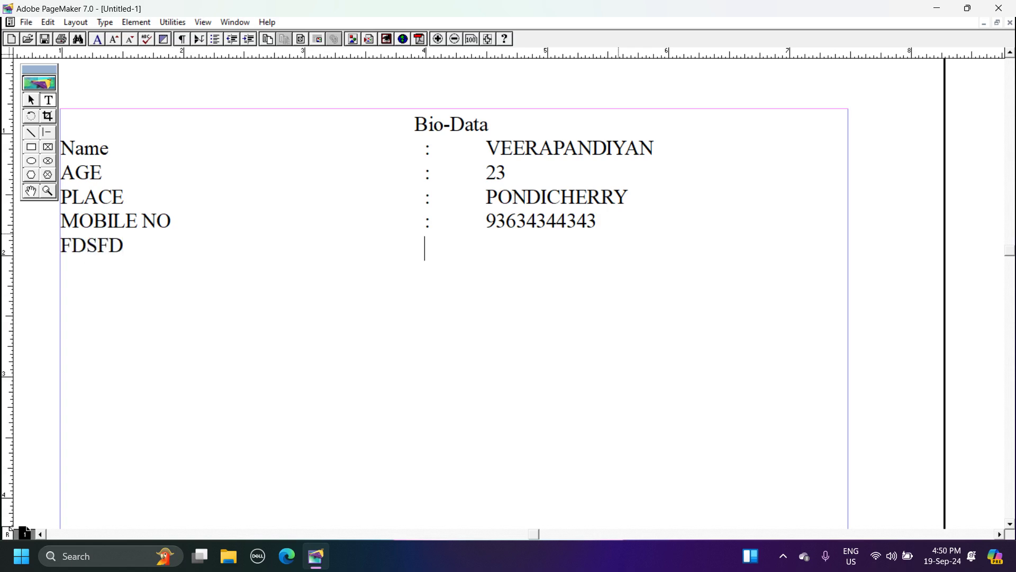
pyautogui.write(':')
pyautogui.press('Tab')
pyautogui.write('DSFDS')
pyautogui.press('Return')
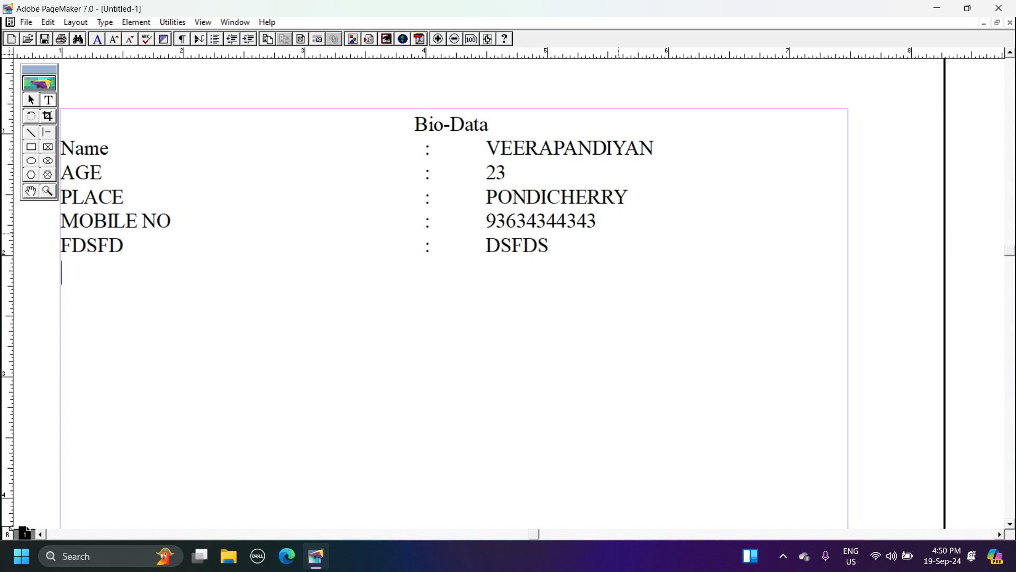
pyautogui.write('FDVGFDG')
pyautogui.press('Tab')
pyautogui.write(':')
pyautogui.press('Tab')
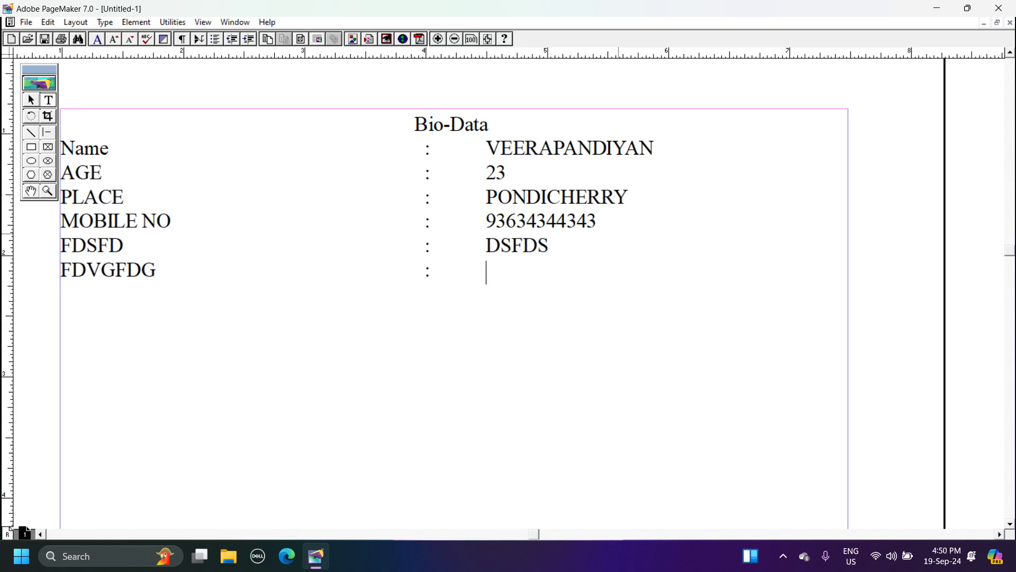
pyautogui.write('FDGDFG')
# Add the row 'SDFFD : CDVFDG' and select all rows from Name down.
pyautogui.press('Return')
pyautogui.write('SDFFD')
pyautogui.press('Tab')
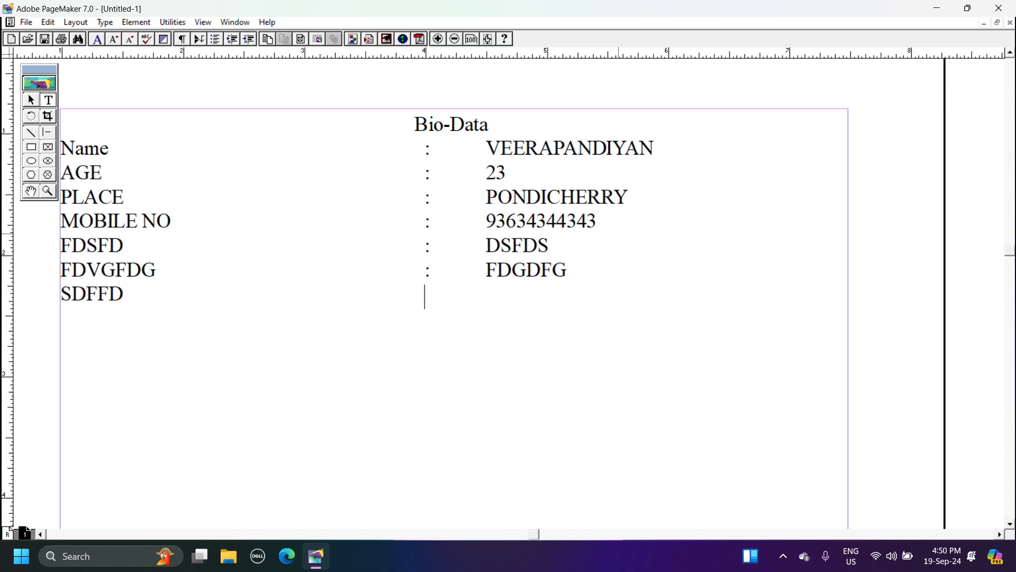
pyautogui.write(':')
pyautogui.press('Tab')
pyautogui.write('CDVFDG')
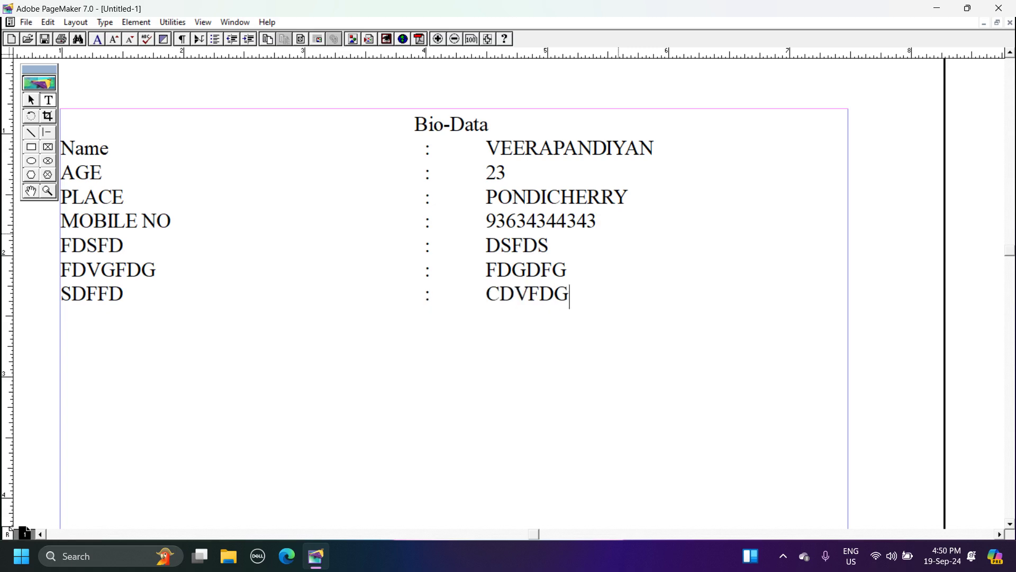
pyautogui.press('Return')
pyautogui.moveTo(577, 297); pyautogui.dragTo(17, 151)
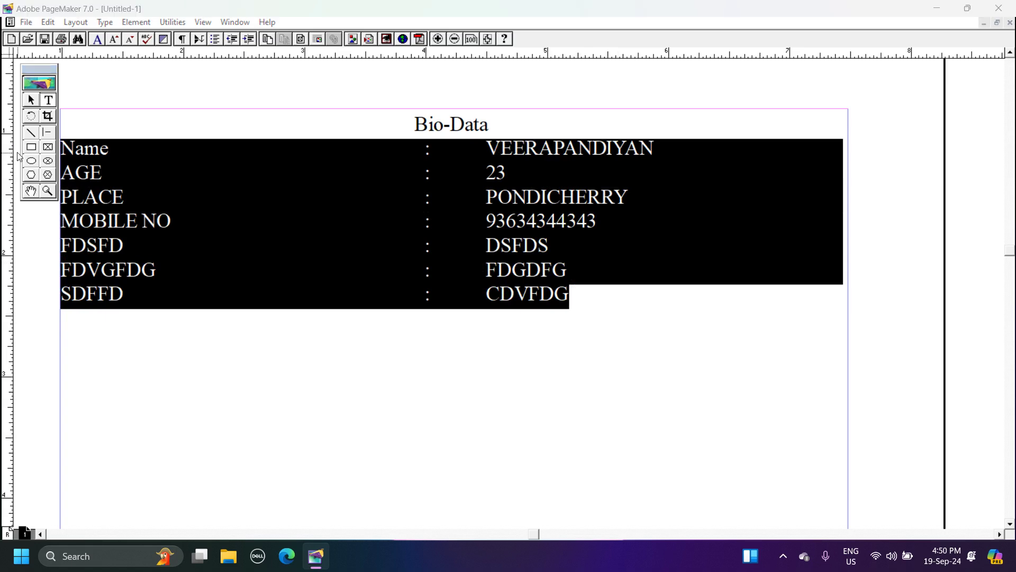
# Reset the seven rows' tab stops to 2 and 2.688 inches.
pyautogui.hotkey('ctrl', 'i')
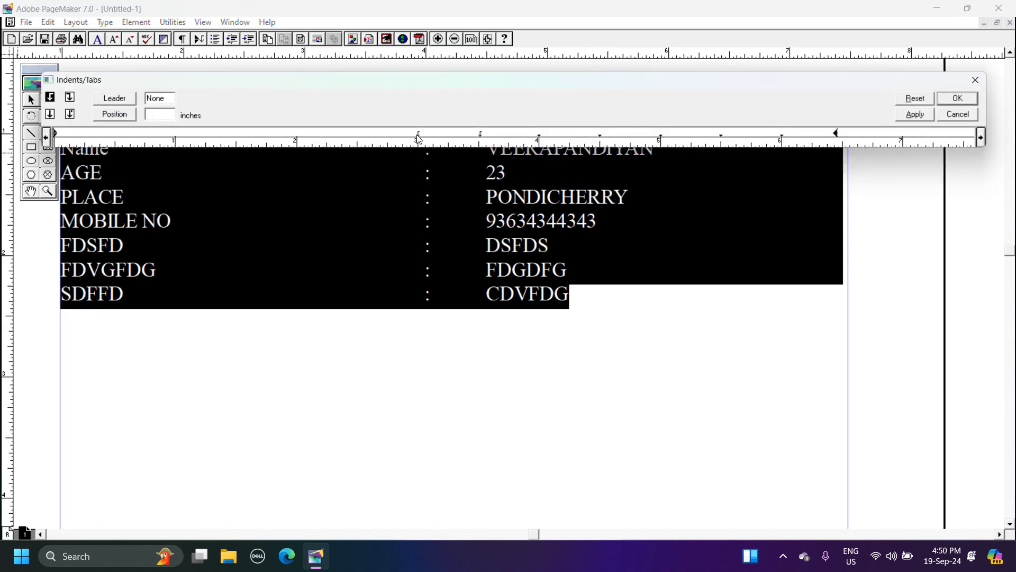
pyautogui.moveTo(418, 139); pyautogui.dragTo(521, 140)
pyautogui.click(912, 117)
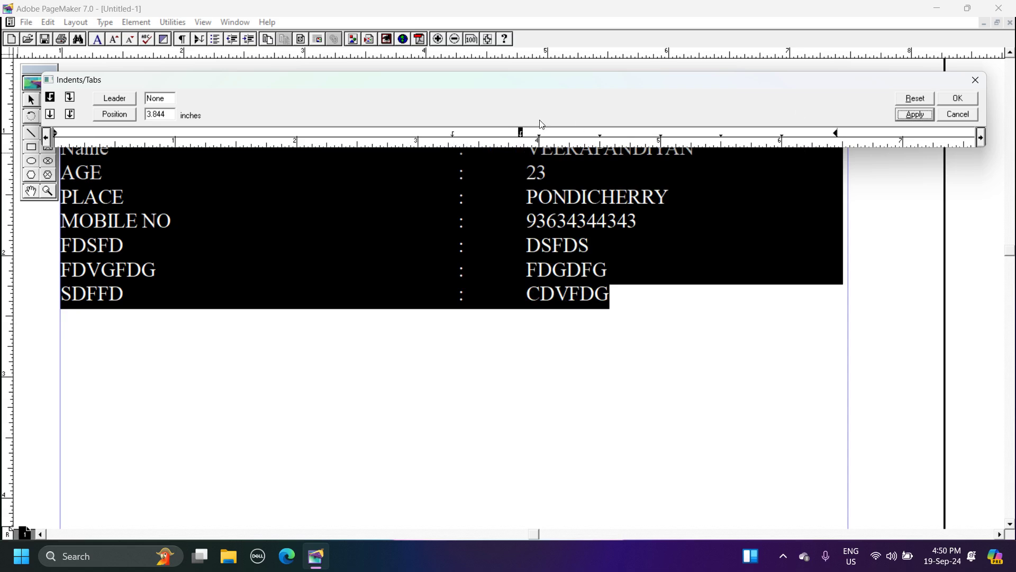
pyautogui.click(440, 139)
pyautogui.click(297, 139)
pyautogui.click(921, 115)
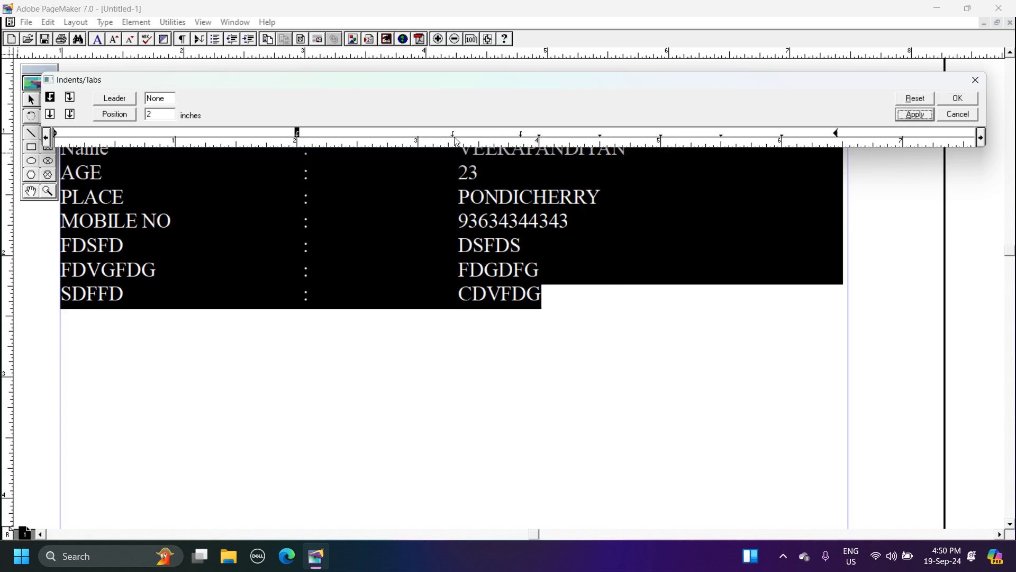
pyautogui.moveTo(443, 139); pyautogui.dragTo(381, 138)
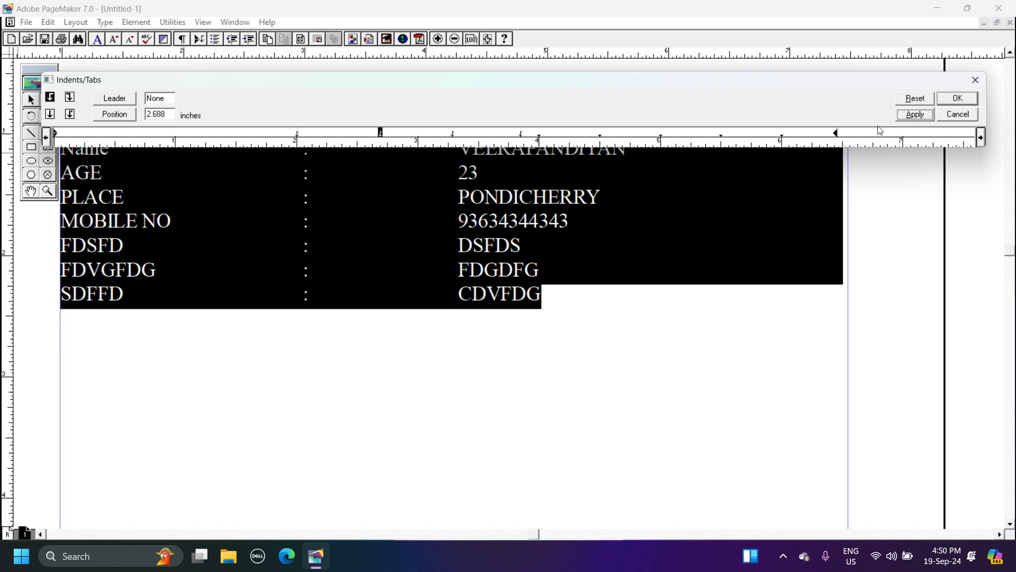
pyautogui.click(920, 116)
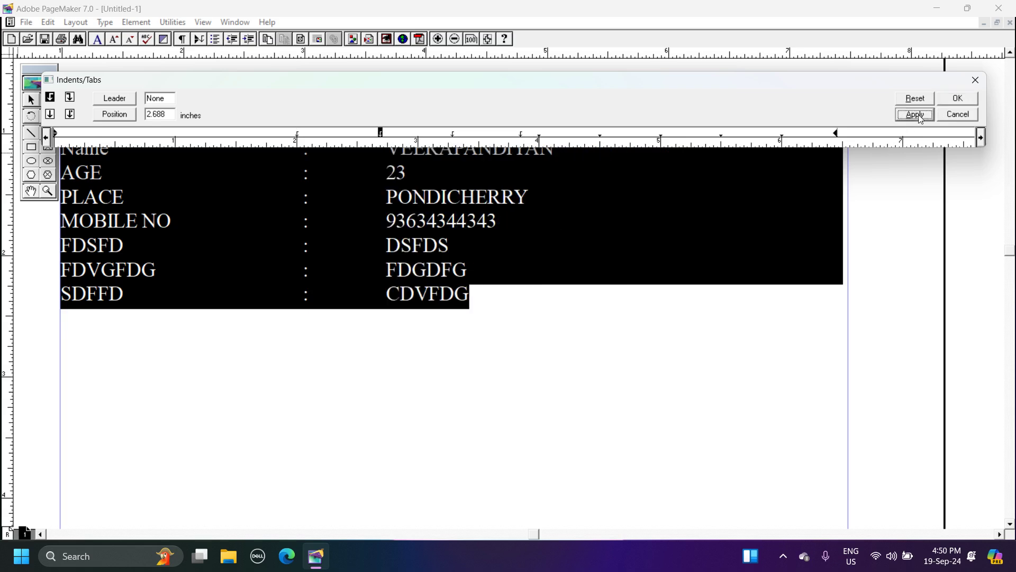
pyautogui.click(967, 98)
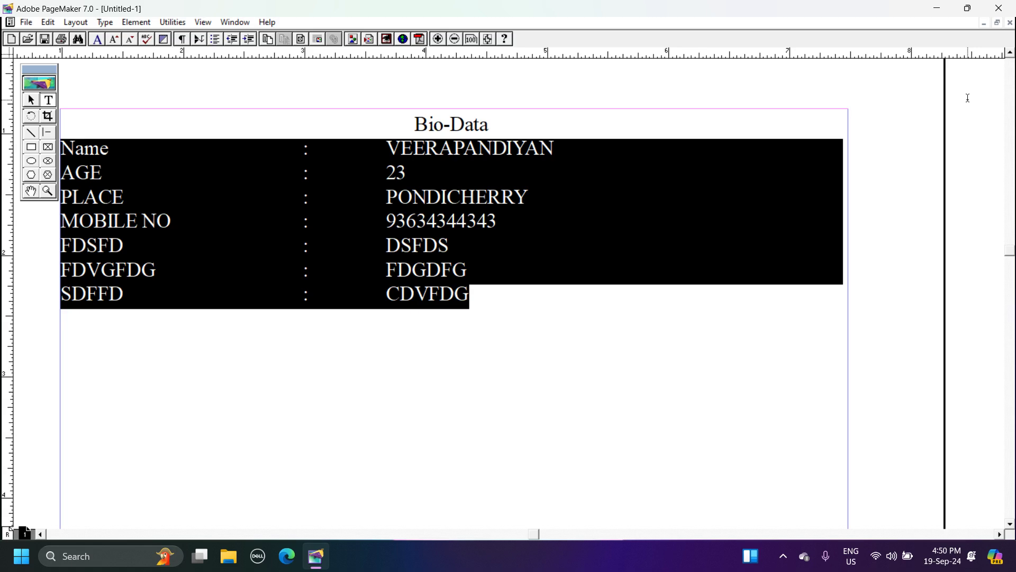
# Move the value tab to 3.75 inches and add right-aligned tabs near 3.29 inches.
pyautogui.hotkey('ctrl', 'i')
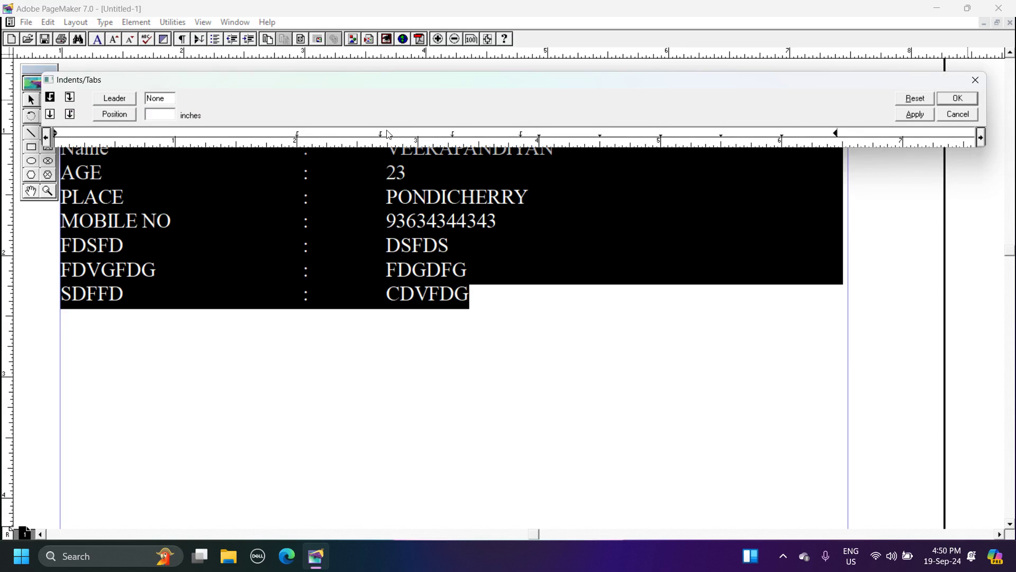
pyautogui.moveTo(381, 134); pyautogui.dragTo(509, 135)
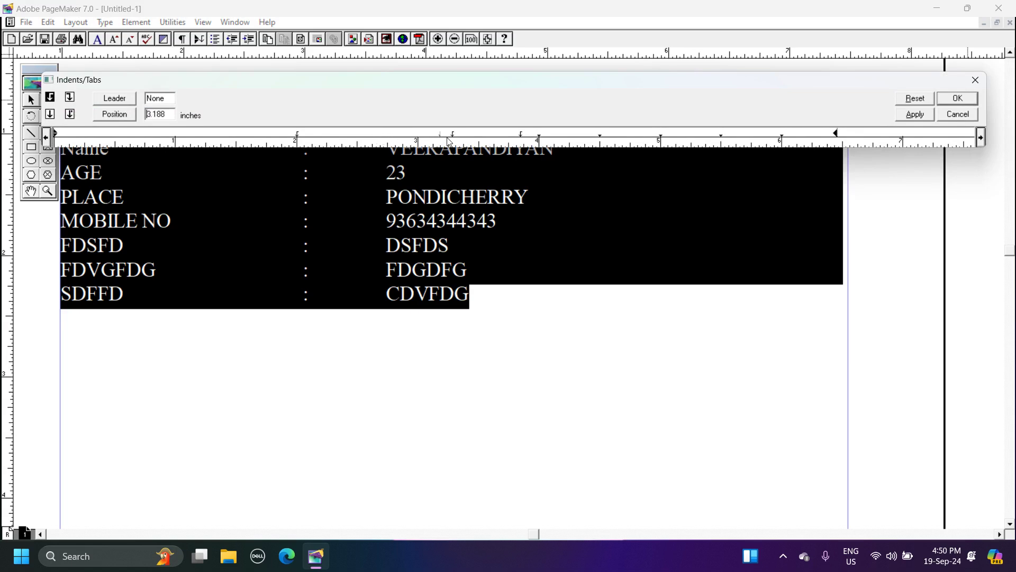
pyautogui.click(509, 140)
pyautogui.click(915, 115)
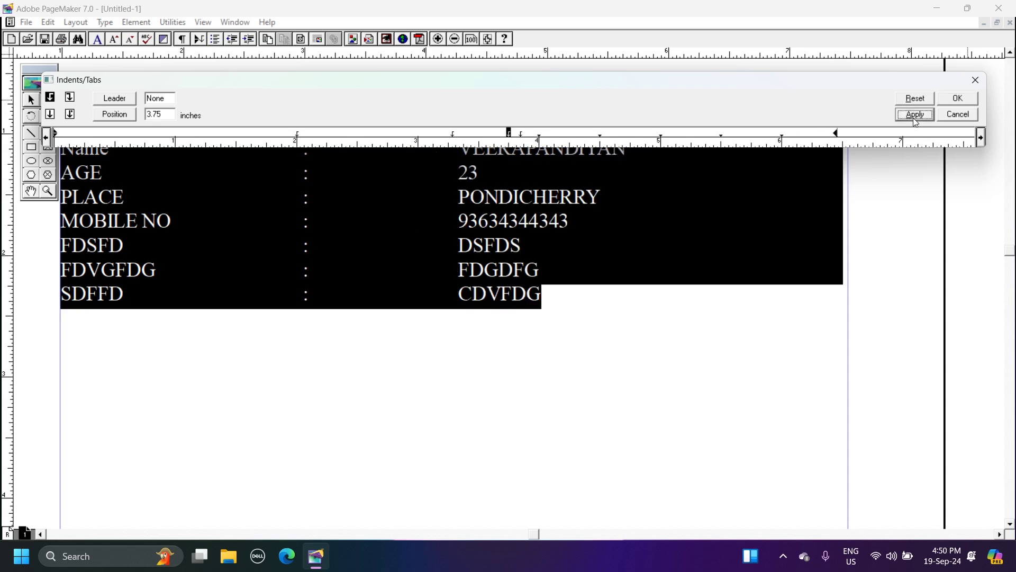
pyautogui.click(71, 97)
pyautogui.click(454, 136)
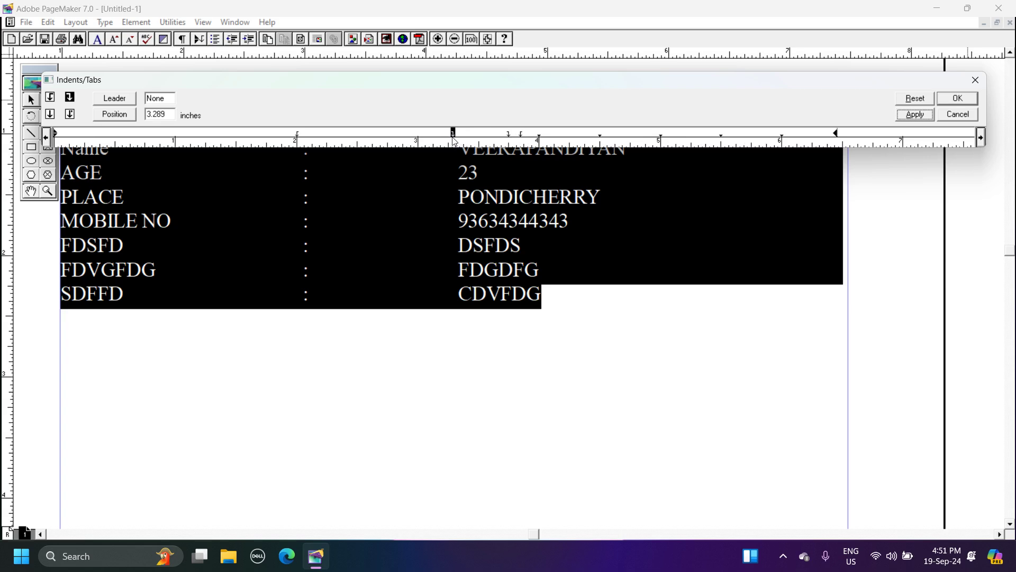
pyautogui.click(502, 139)
pyautogui.moveTo(502, 139); pyautogui.dragTo(508, 133)
pyautogui.click(916, 114)
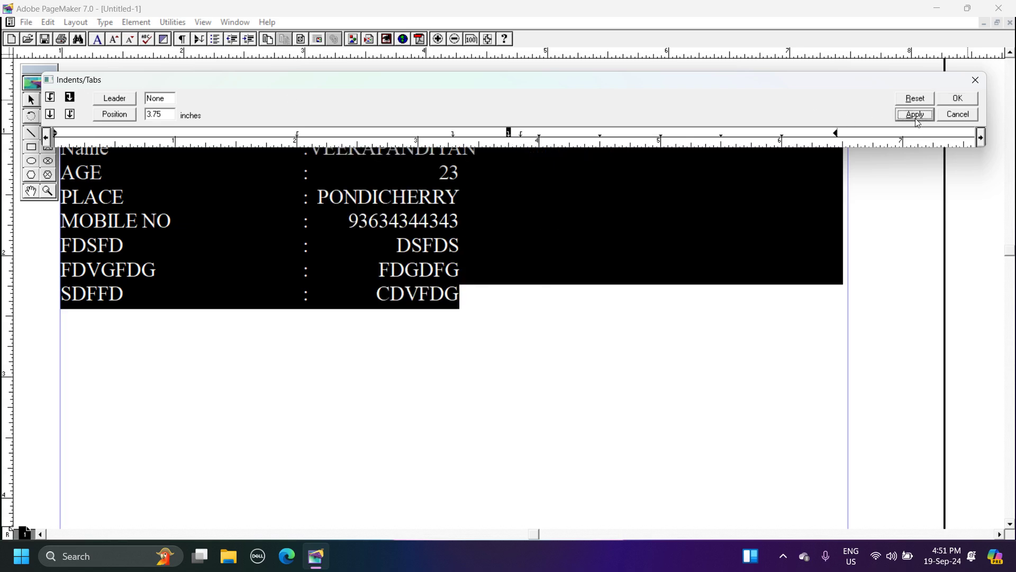
# Make the 3.289-inch tab stop left-aligned and apply it to the values.
pyautogui.moveTo(814, 84)
pyautogui.mouseDown()
pyautogui.moveTo(839, 276)
pyautogui.moveTo(834, 114)
pyautogui.mouseUp()
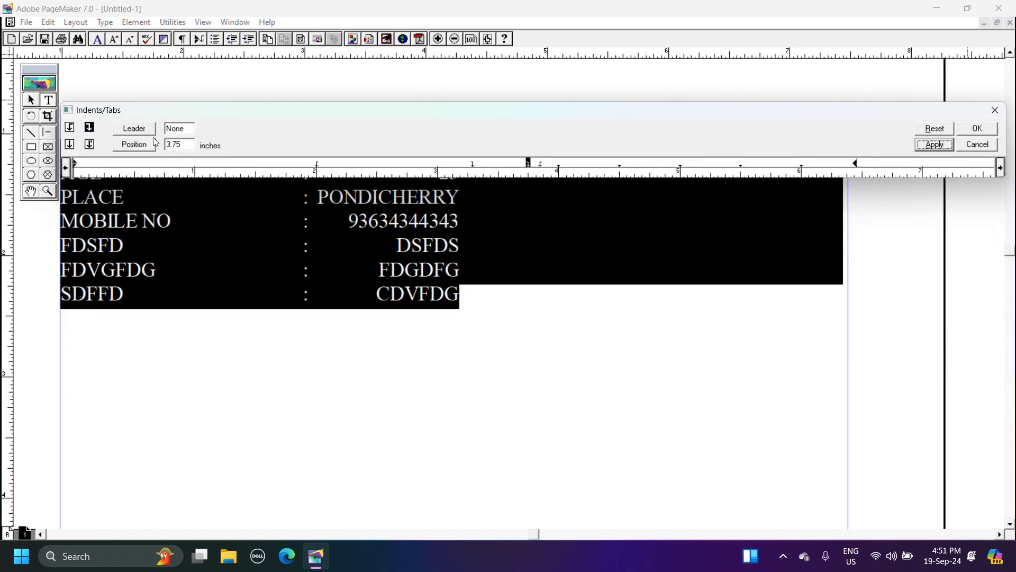
pyautogui.click(70, 128)
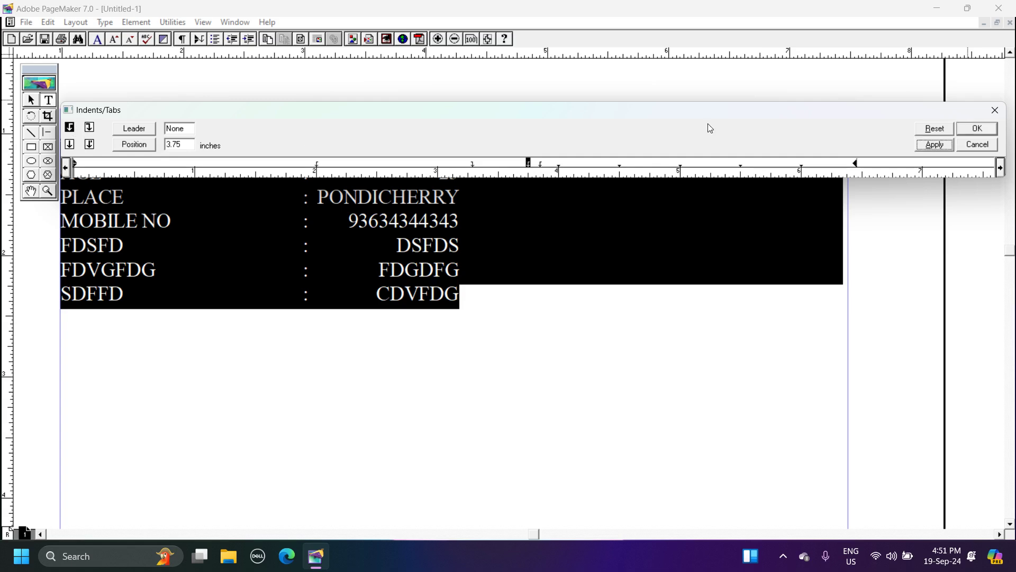
pyautogui.click(473, 169)
pyautogui.click(70, 128)
pyautogui.click(929, 147)
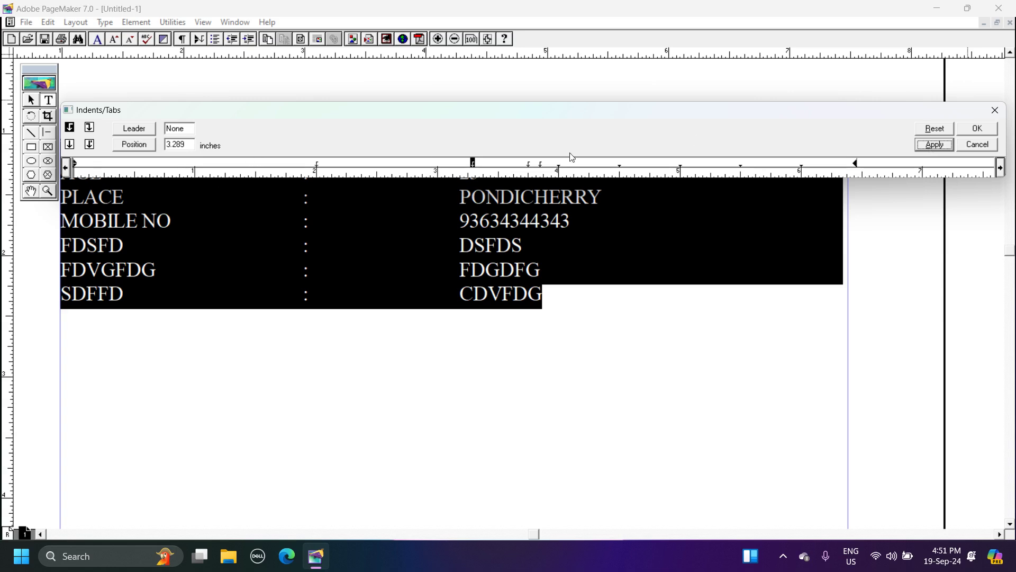
pyautogui.click(977, 128)
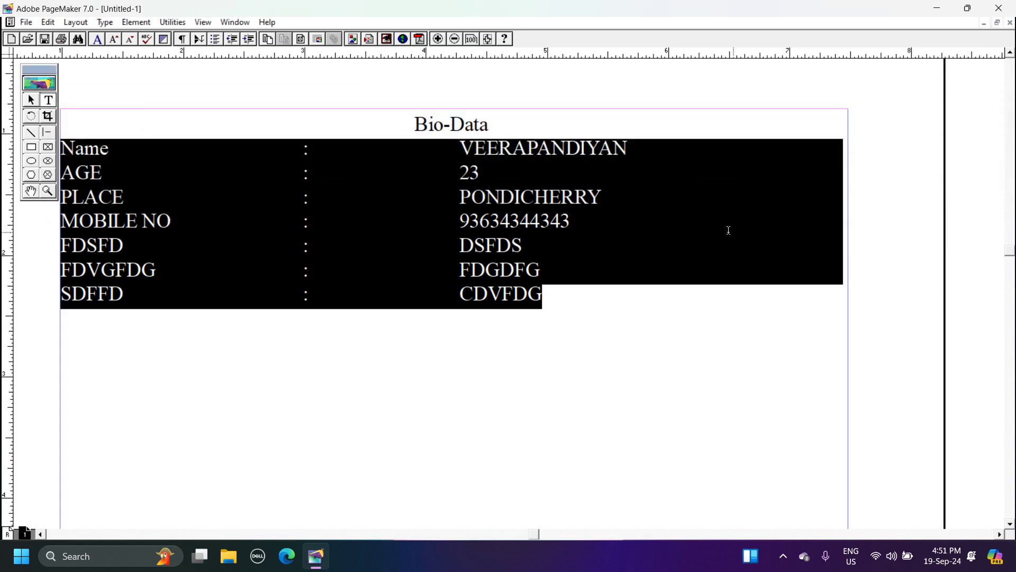
pyautogui.click(583, 312)
# Add the row 'DFDFD : CXVDFG' after CDVFDG and select the whole story.
pyautogui.click(556, 298)
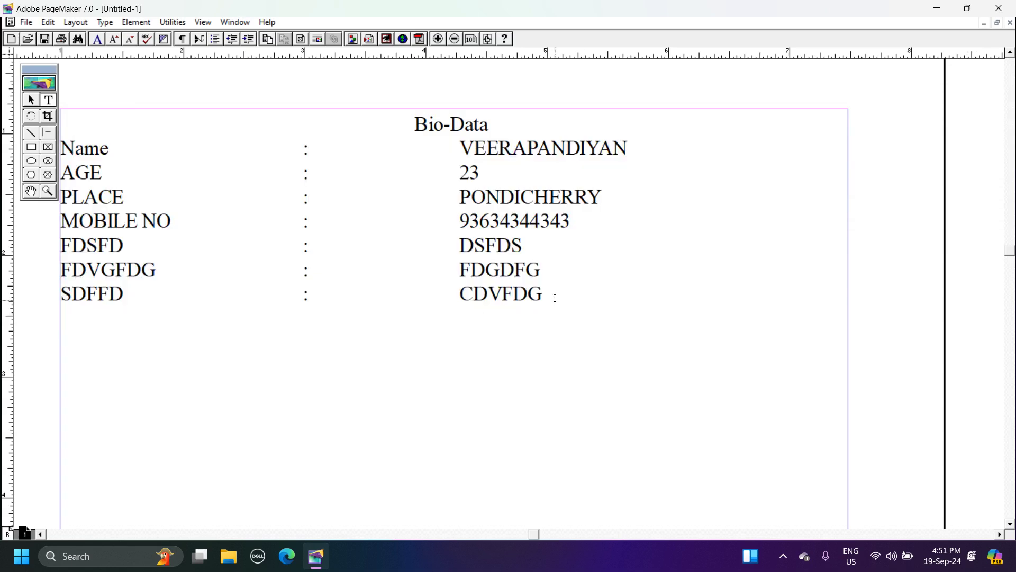
pyautogui.write('DFDFD')
pyautogui.press('Tab')
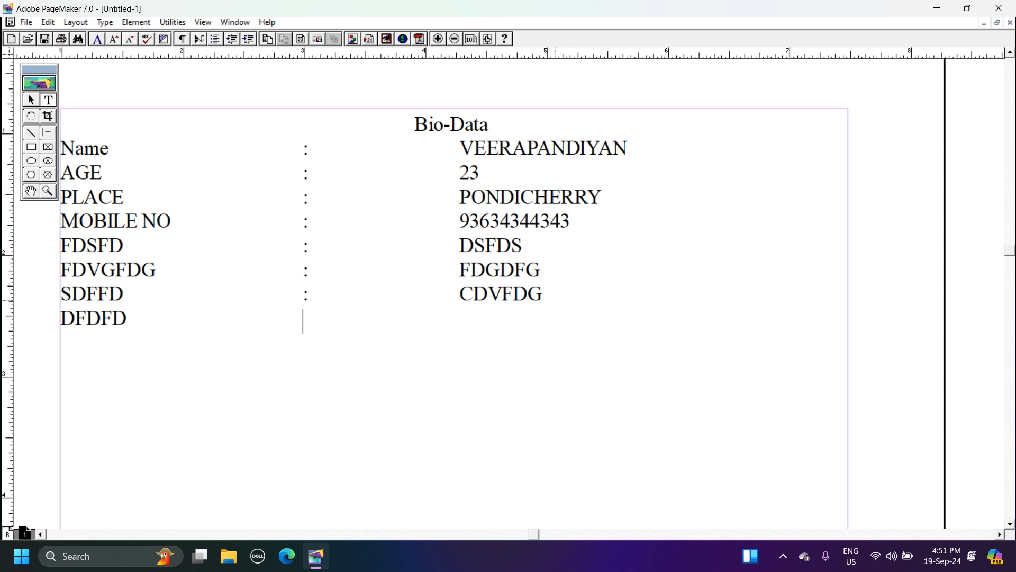
pyautogui.write(':\t')
pyautogui.write('CXVDFG')
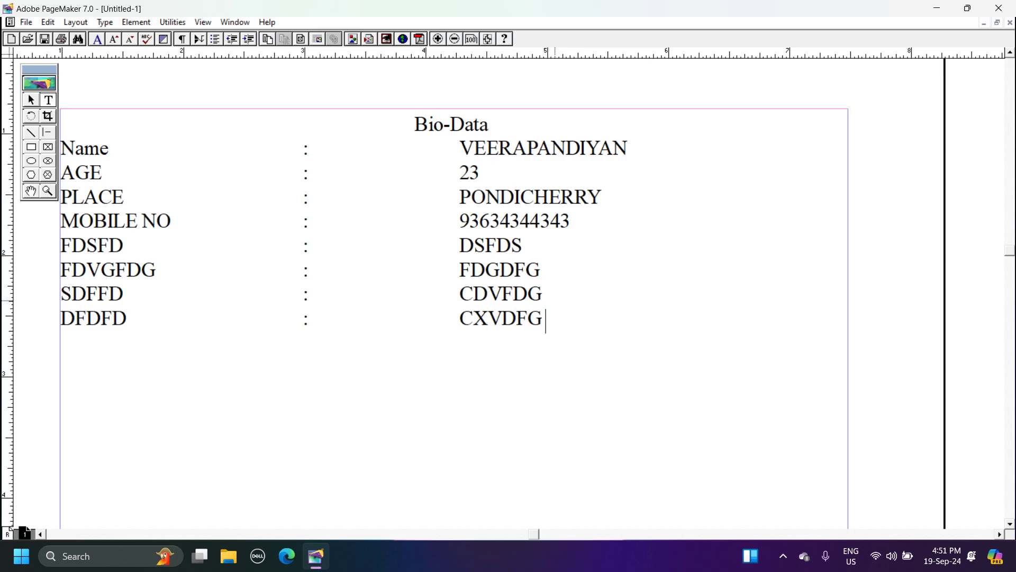
pyautogui.hotkey('ctrl', 'a')
# Delete all list rows from Name to CXVDFG and repair the Bio-Data heading.
pyautogui.click(704, 341)
pyautogui.moveTo(545, 321); pyautogui.dragTo(1, 167)
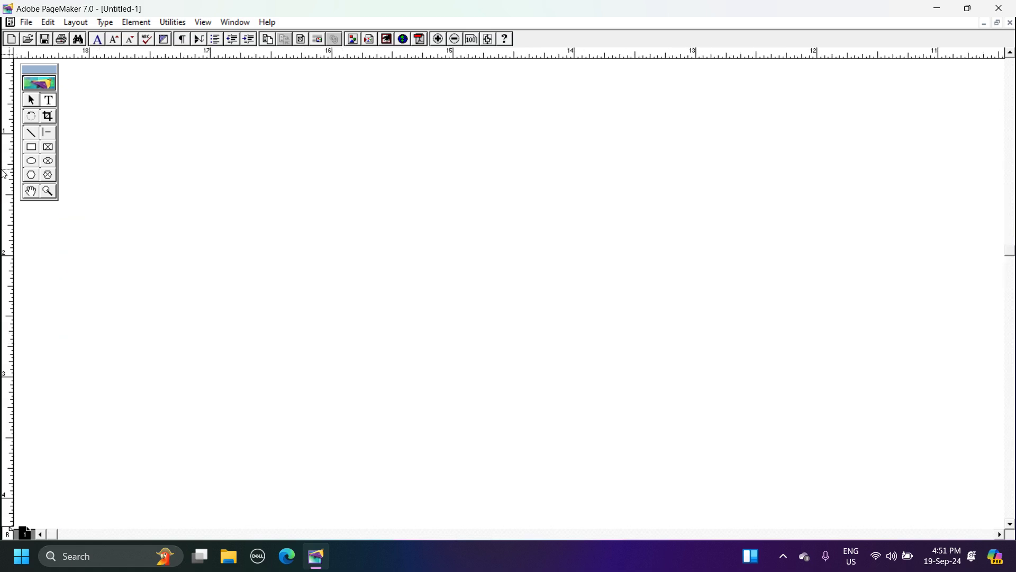
pyautogui.press('BackSpace')
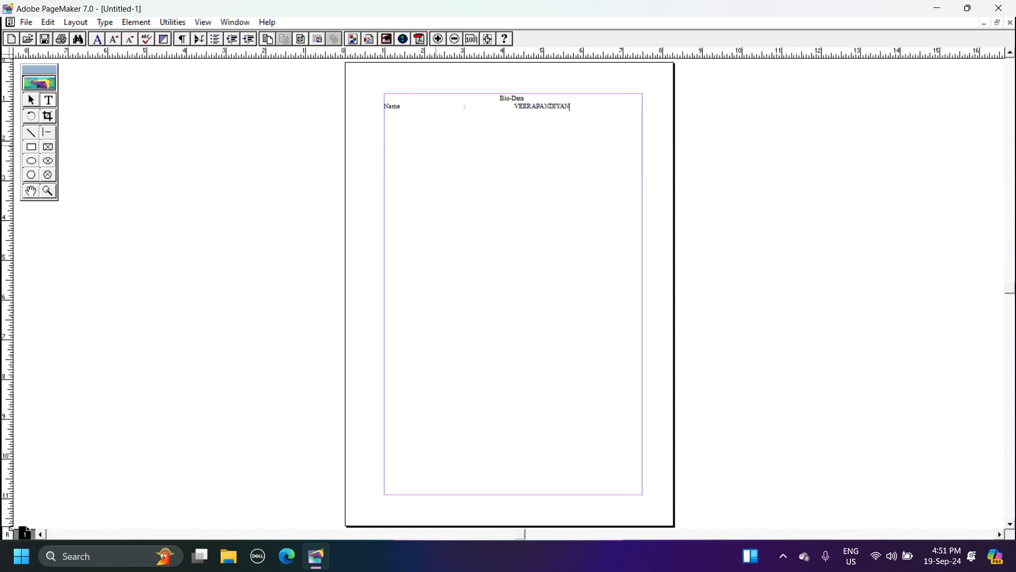
pyautogui.press('BackSpace')
pyautogui.press('BackSpace')
pyautogui.press('BackSpace')
pyautogui.press('BackSpace')
pyautogui.press('BackSpace')
pyautogui.press('BackSpace')
pyautogui.write('A')
pyautogui.press('Return')
pyautogui.press('BackSpace')
pyautogui.press('BackSpace')
pyautogui.write('a')
# Zoom in on the top of the page and return to the Text tool.
pyautogui.click(47, 191)
pyautogui.moveTo(350, 78)
pyautogui.mouseDown()
pyautogui.moveTo(477, 130)
pyautogui.moveTo(738, 282)
pyautogui.mouseUp()
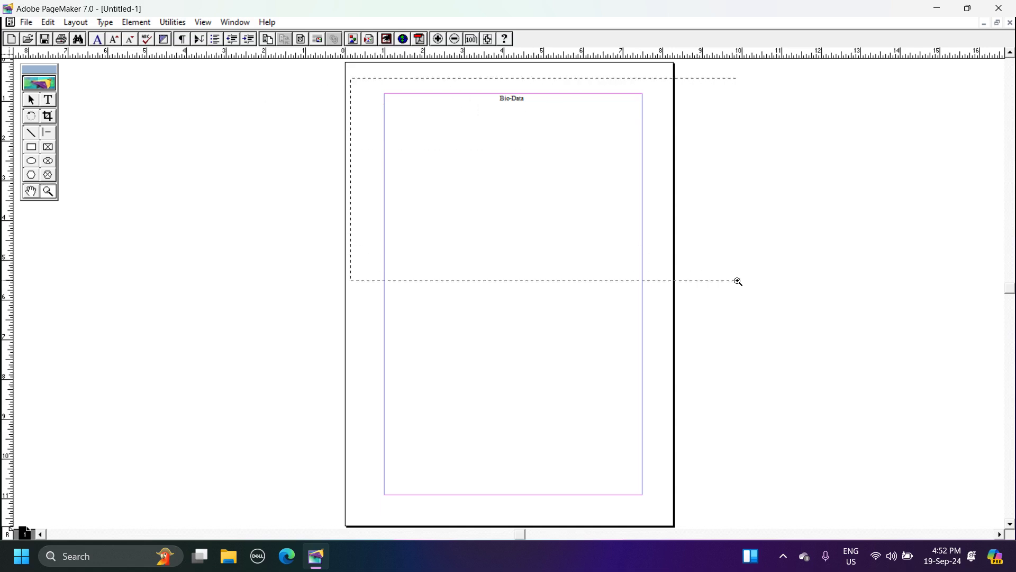
pyautogui.click(51, 103)
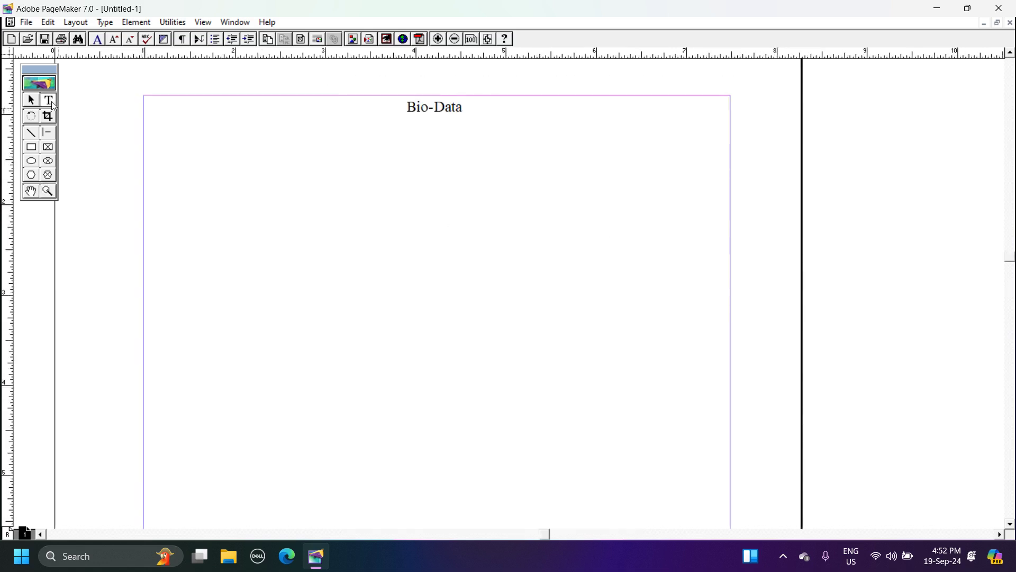
# Type the first three Bio-Data rows with tab-separated numbers 45, 545 and 445.
pyautogui.click(167, 127)
pyautogui.write('ffdfdsfdfd')
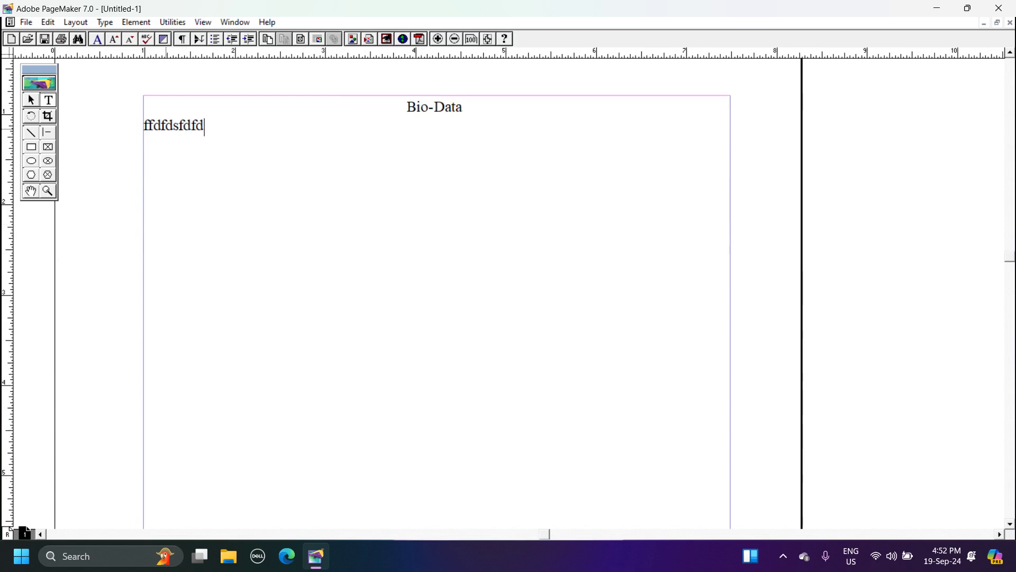
pyautogui.write('fd\t45')
pyautogui.press('Return')
pyautogui.write('fdgfdgfdgfdgfgfd')
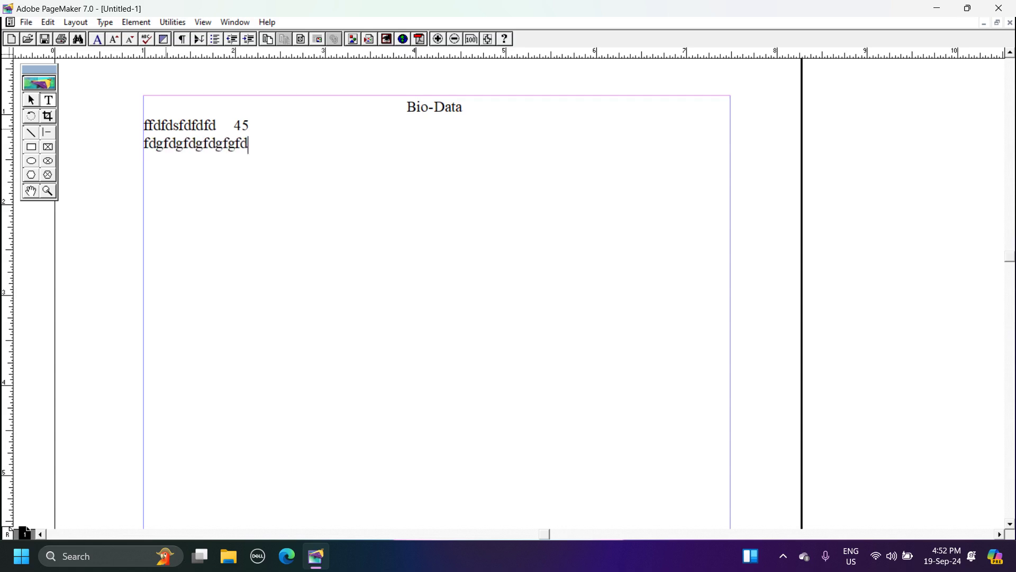
pyautogui.write('g')
pyautogui.press('Tab')
pyautogui.write('545')
pyautogui.press('Return')
pyautogui.write('fdgfdgfdgfg')
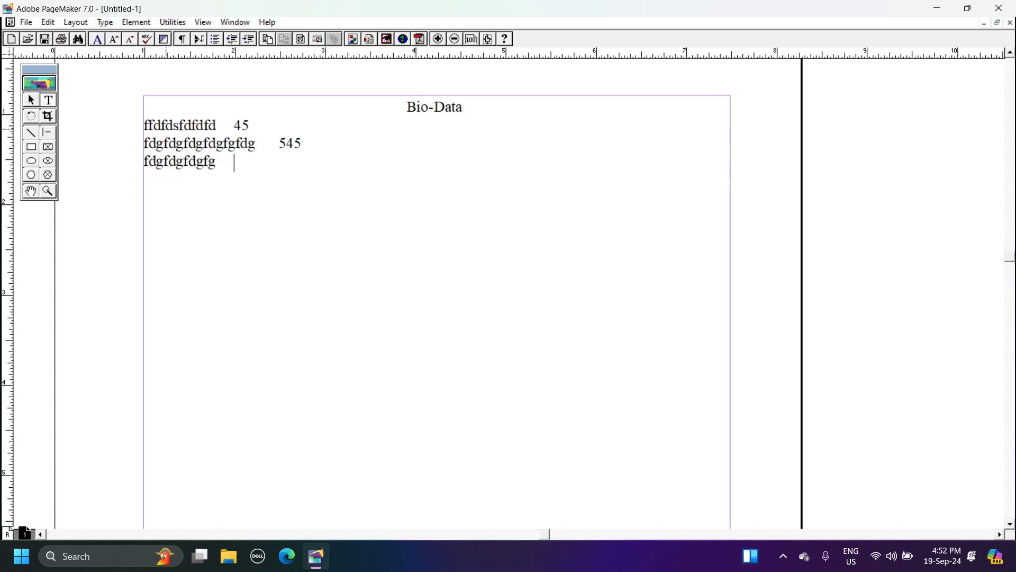
pyautogui.press('Tab')
pyautogui.write('445')
# Add rows four to six ending in the numbers 4545, 5454 and 5656.
pyautogui.press('Return')
pyautogui.write('dfgfdgf')
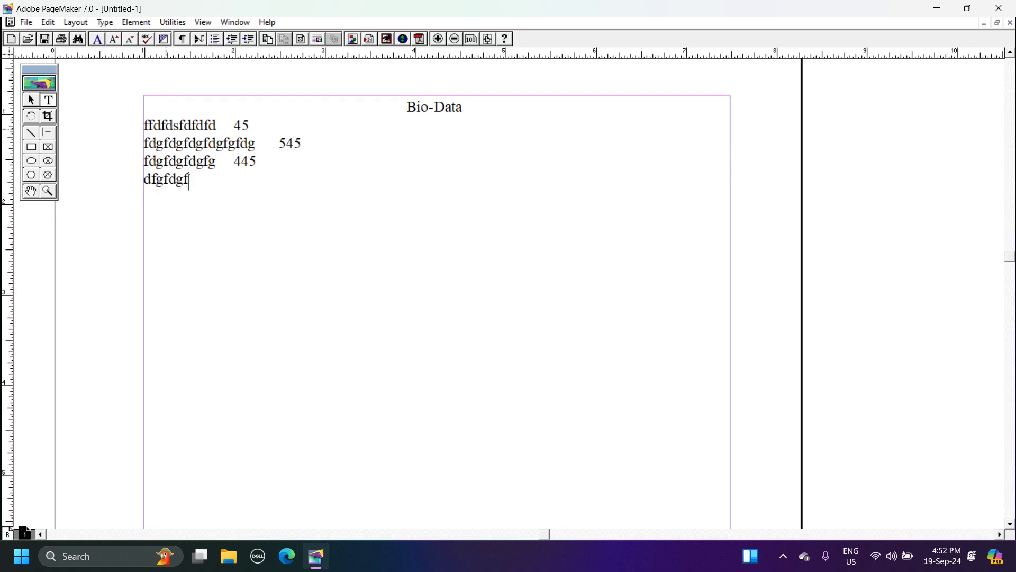
pyautogui.write('dgdfgfdgfg\t')
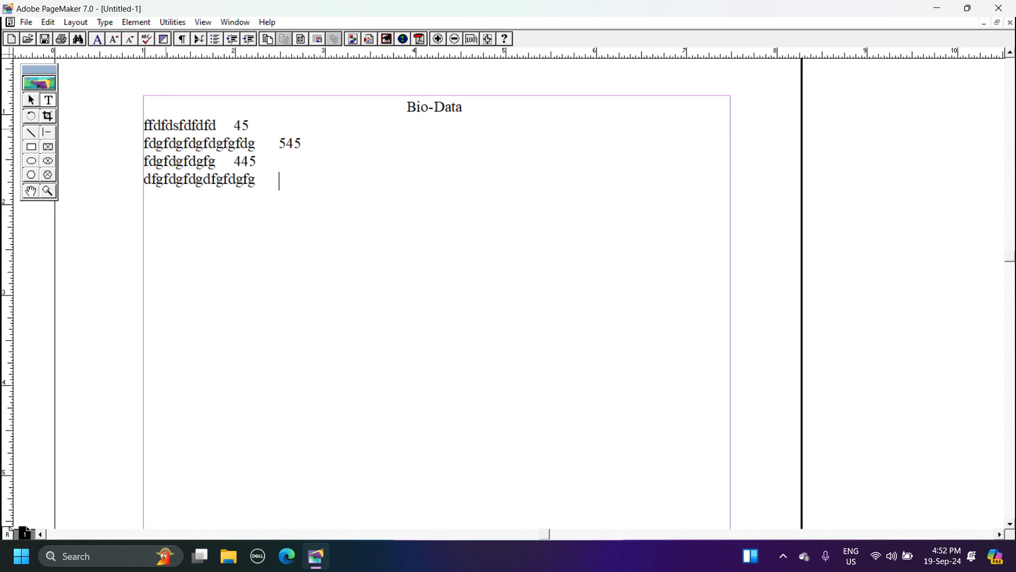
pyautogui.write('4545')
pyautogui.press('Return')
pyautogui.write('dsfdf')
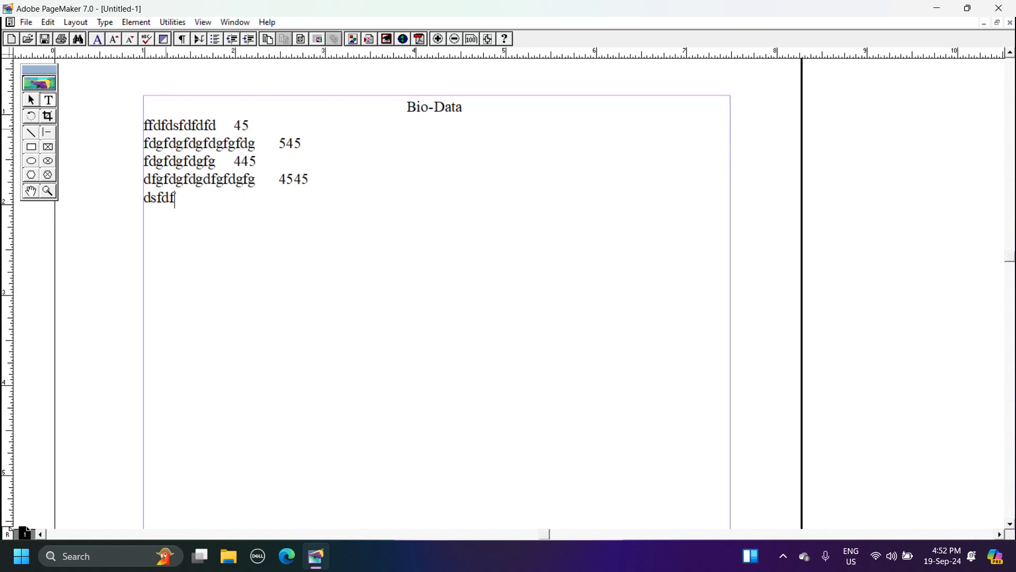
pyautogui.write('dfdfd\t5')
pyautogui.write('454')
pyautogui.press('Return')
pyautogui.write('fdgfdgf')
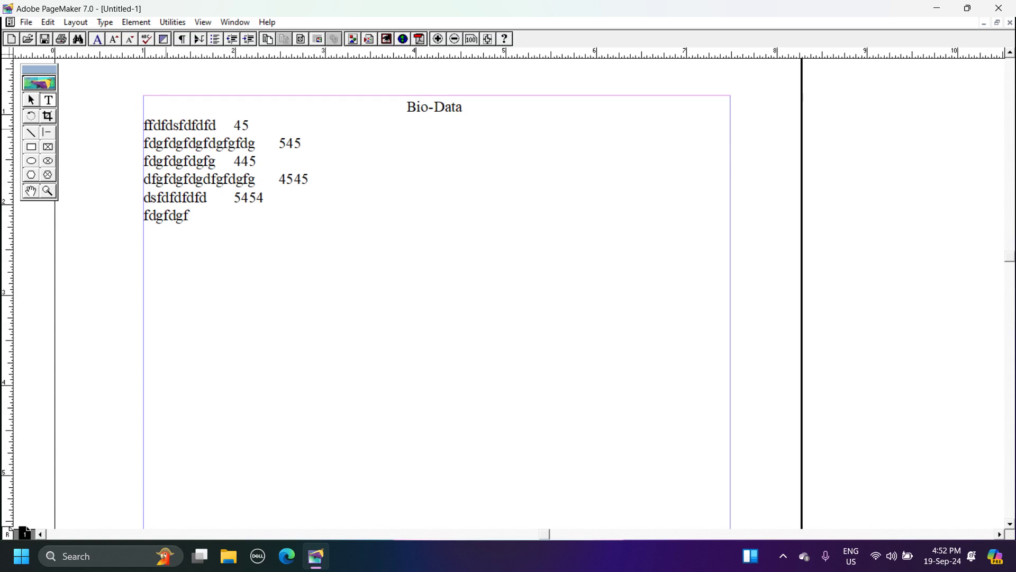
pyautogui.write('5656')
# Select the Bio-Data rows and set a right tab at 6.281 inches, briefly trying decimal alignment.
pyautogui.moveTo(219, 217)
pyautogui.mouseDown()
pyautogui.moveTo(133, 113)
pyautogui.moveTo(248, 215)
pyautogui.mouseUp()
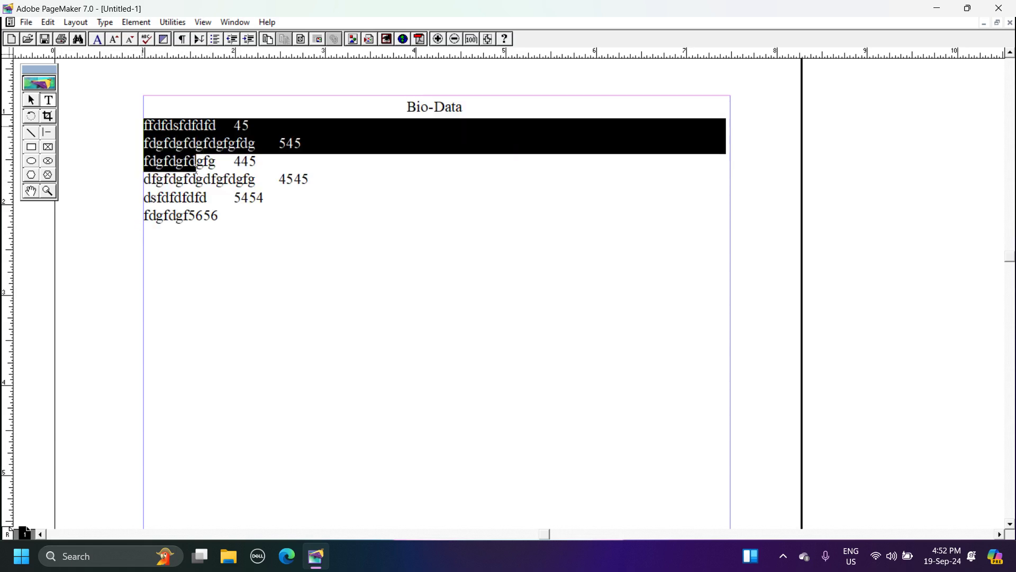
pyautogui.hotkey('ctrl', 'i')
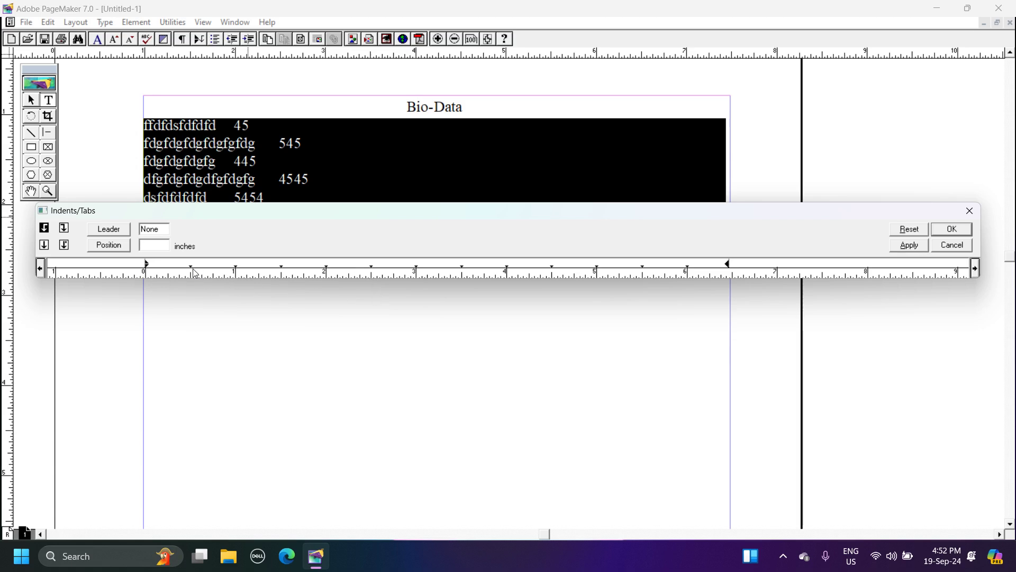
pyautogui.moveTo(189, 270)
pyautogui.mouseDown()
pyautogui.moveTo(596, 261)
pyautogui.moveTo(714, 268)
pyautogui.mouseUp()
pyautogui.click(64, 231)
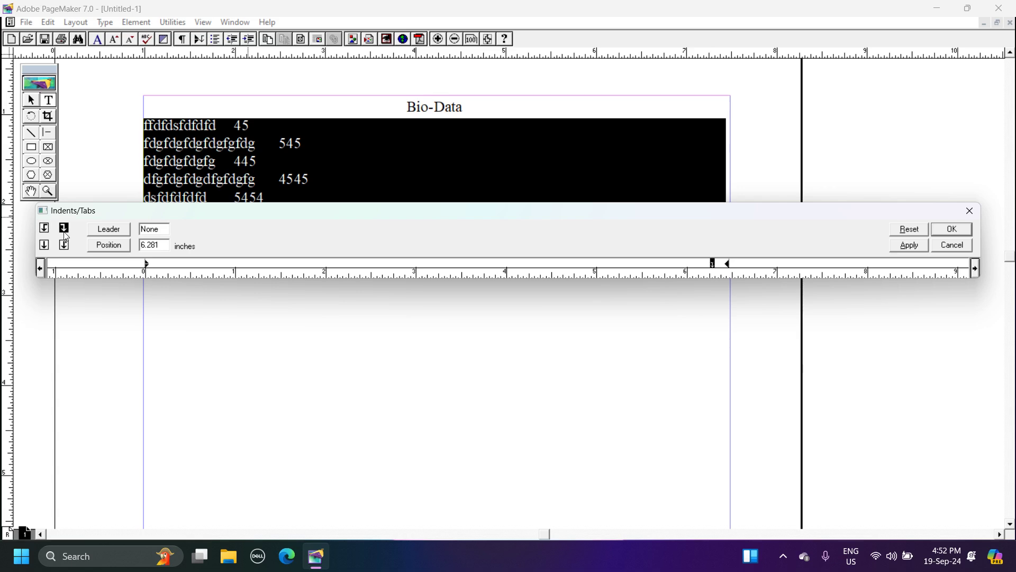
pyautogui.click(906, 247)
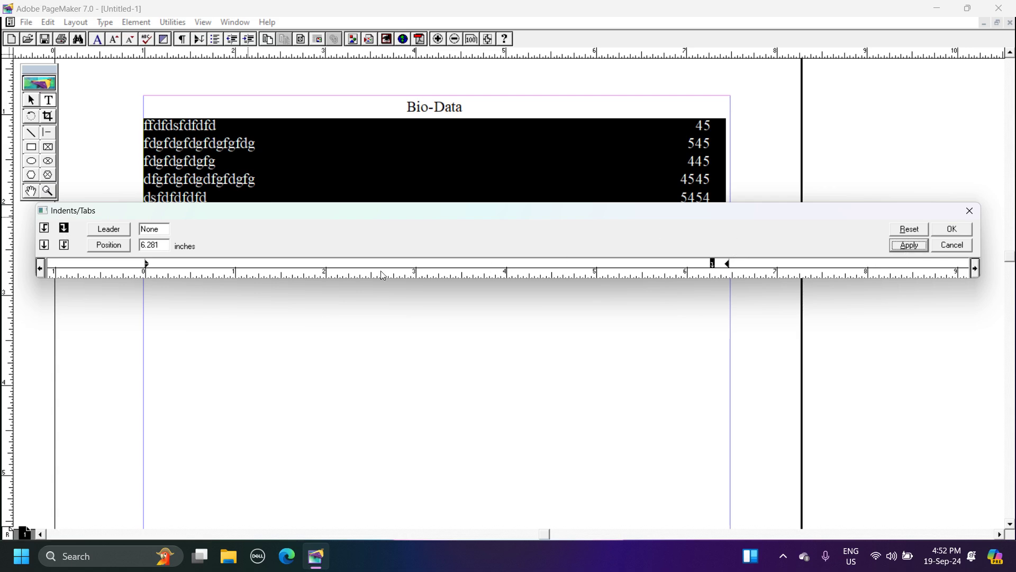
pyautogui.click(44, 247)
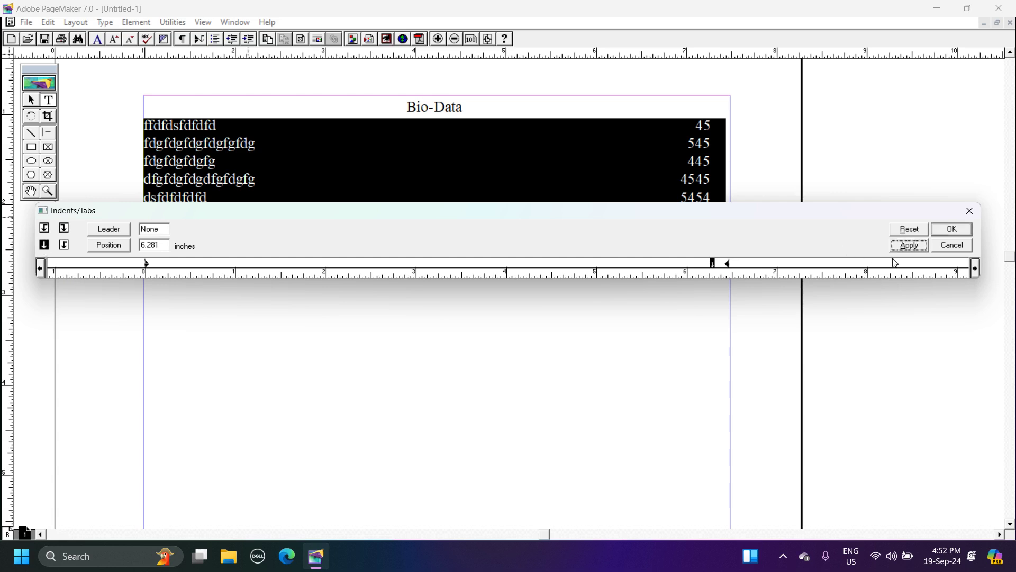
pyautogui.click(910, 246)
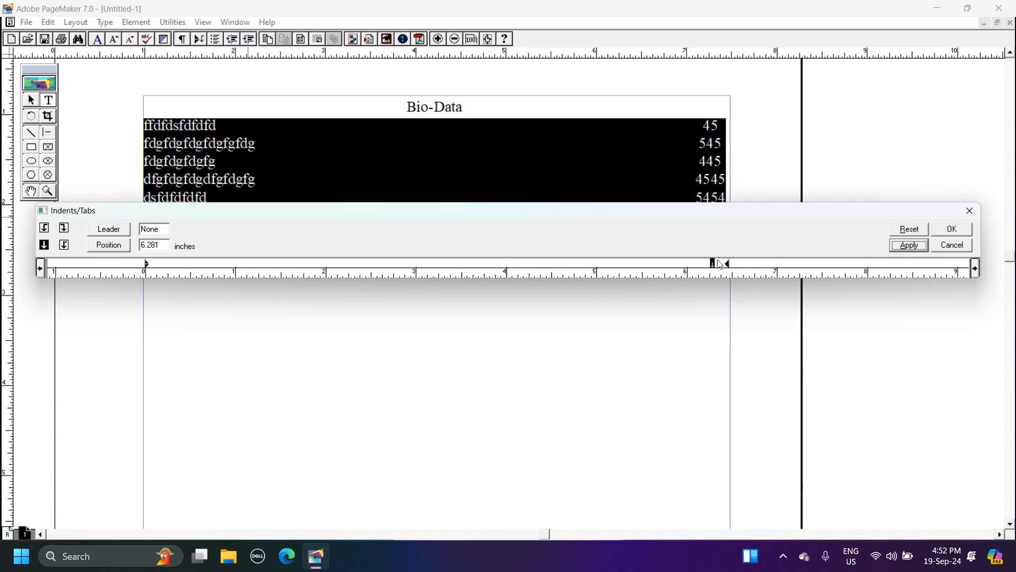
pyautogui.click(64, 229)
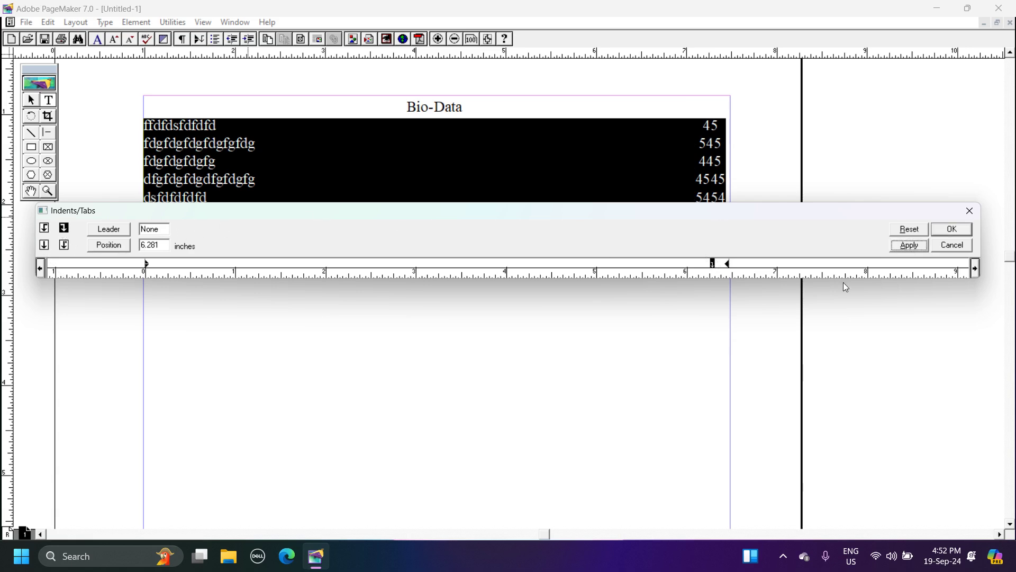
pyautogui.click(908, 245)
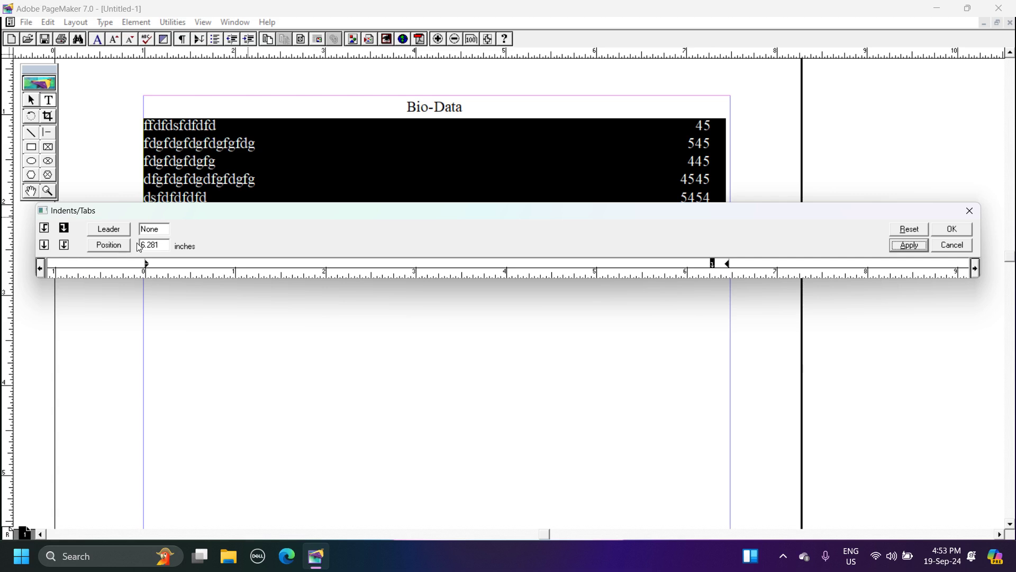
# Replace the tab leader with an underline '_' leader, apply it, and deselect the list.
pyautogui.doubleClick(165, 229)
pyautogui.press('BackSpace')
pyautogui.write('.')
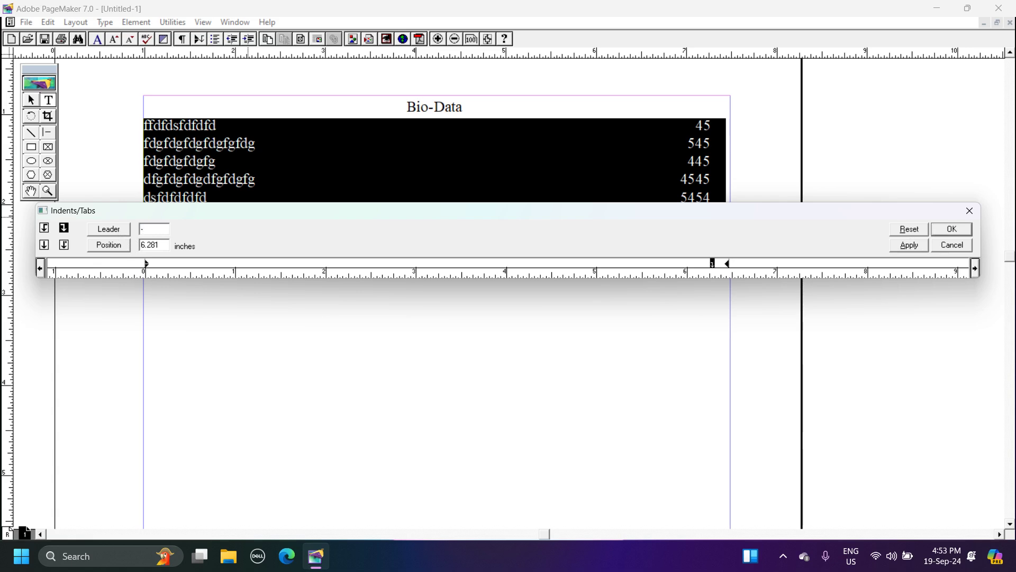
pyautogui.click(909, 245)
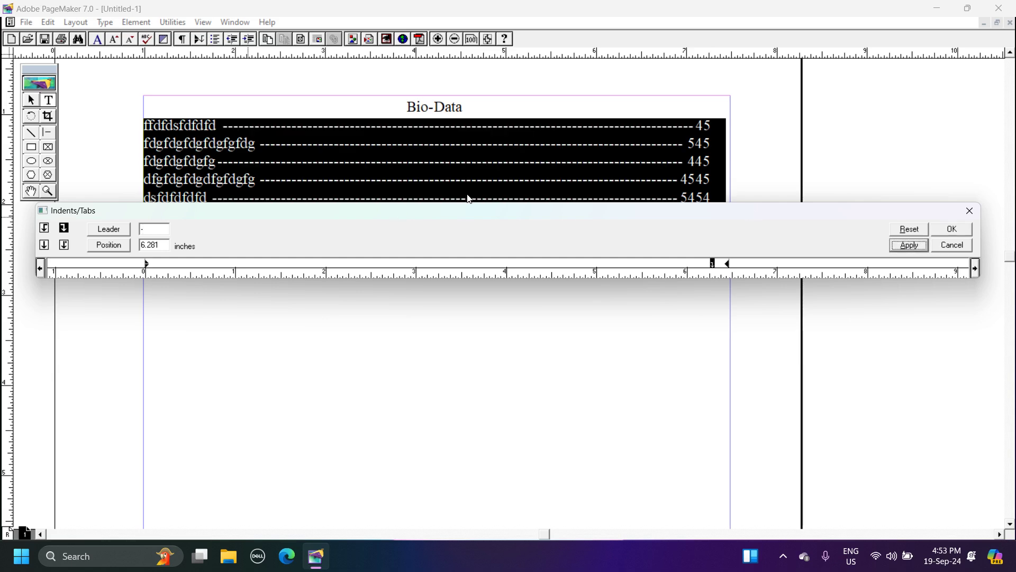
pyautogui.click(157, 229)
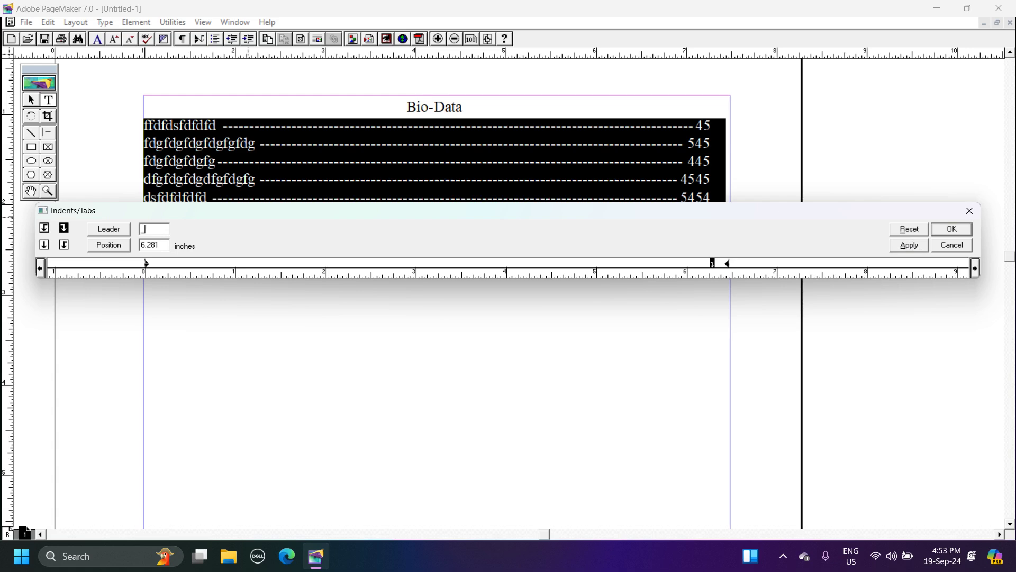
pyautogui.click(907, 246)
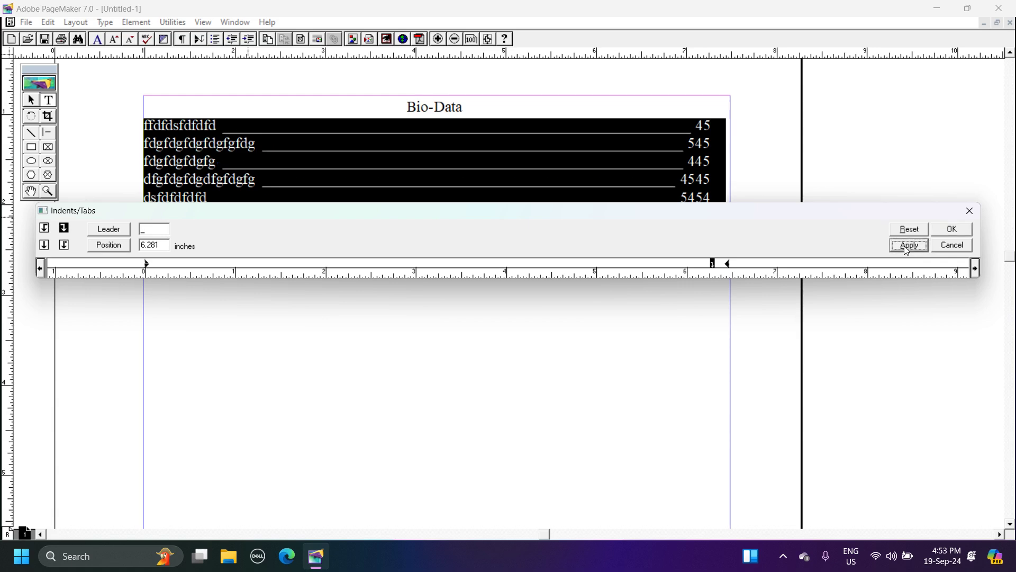
pyautogui.click(955, 233)
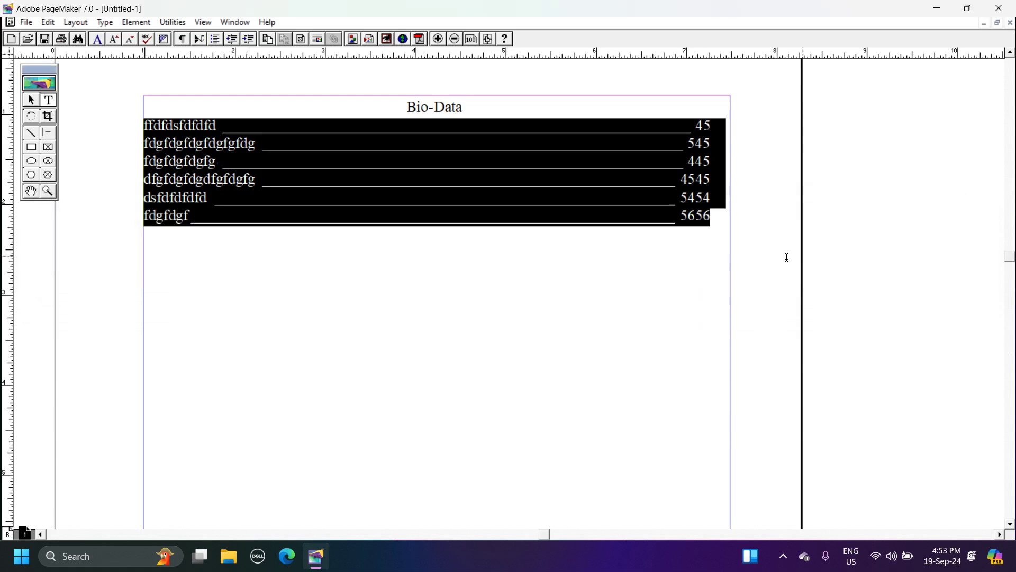
pyautogui.click(645, 270)
# Add a row 'dsffd' with number 544 after 5656, correcting a typo.
pyautogui.click(719, 216)
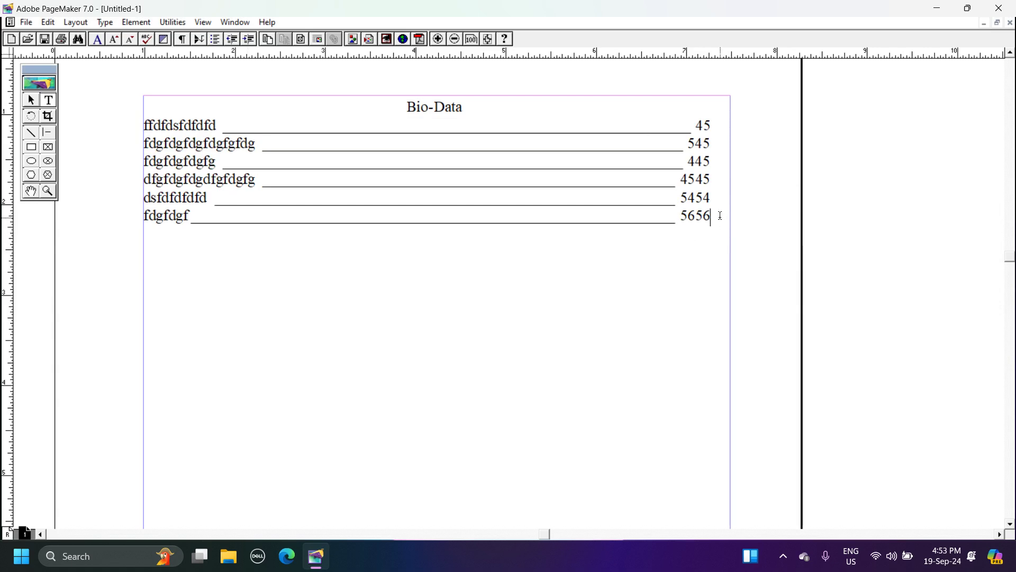
pyautogui.press('Return')
pyautogui.write('dsffd')
pyautogui.press('Tab')
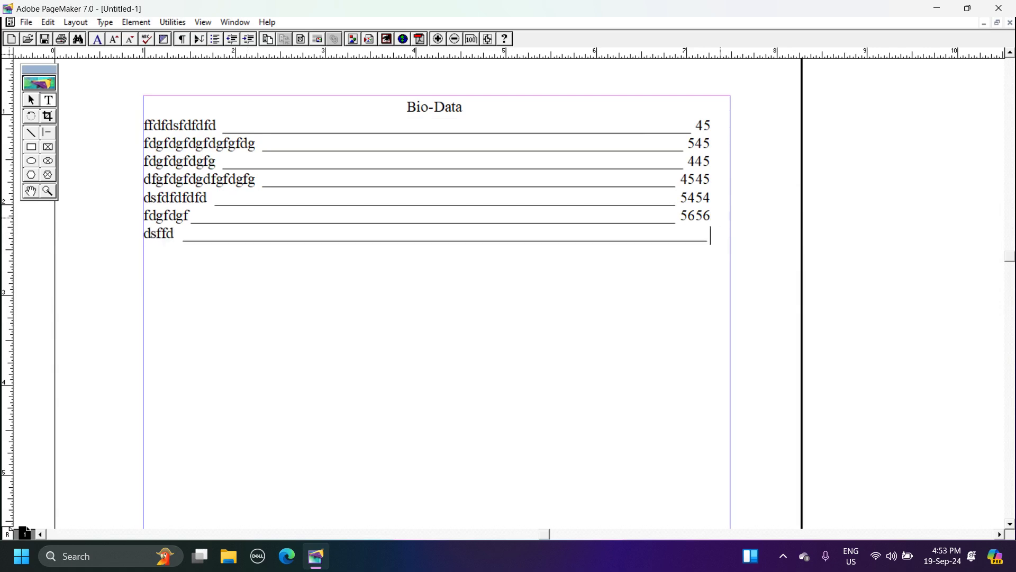
pyautogui.write('dfdf')
pyautogui.press('BackSpace')
pyautogui.press('BackSpace')
pyautogui.press('BackSpace')
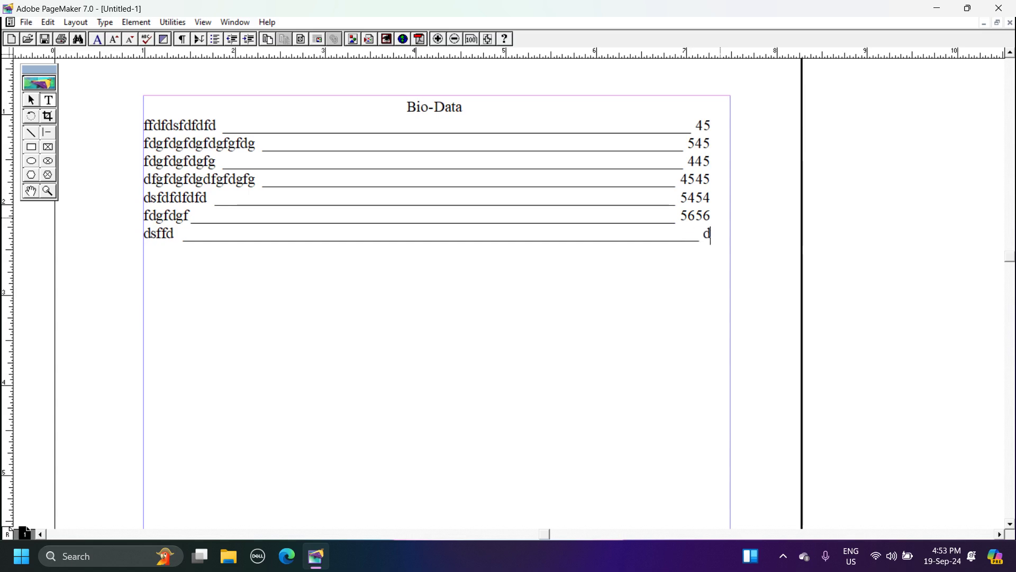
pyautogui.press('BackSpace')
pyautogui.write('544')
# Add a row 'dfdgfdg' with number 545 and select the Bio-Data list.
pyautogui.press('Return')
pyautogui.write('dfdgfdg')
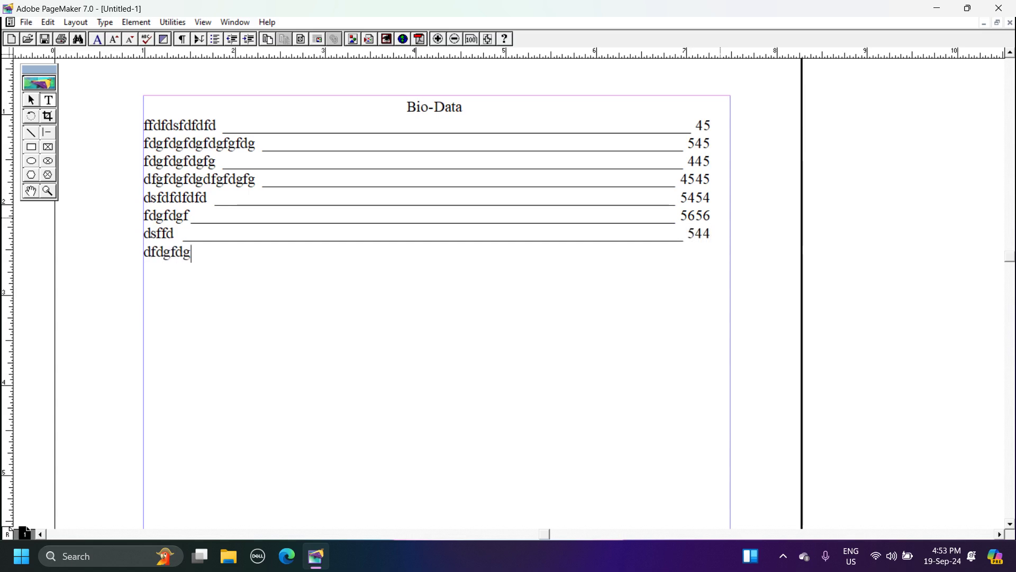
pyautogui.press('Tab')
pyautogui.write('545')
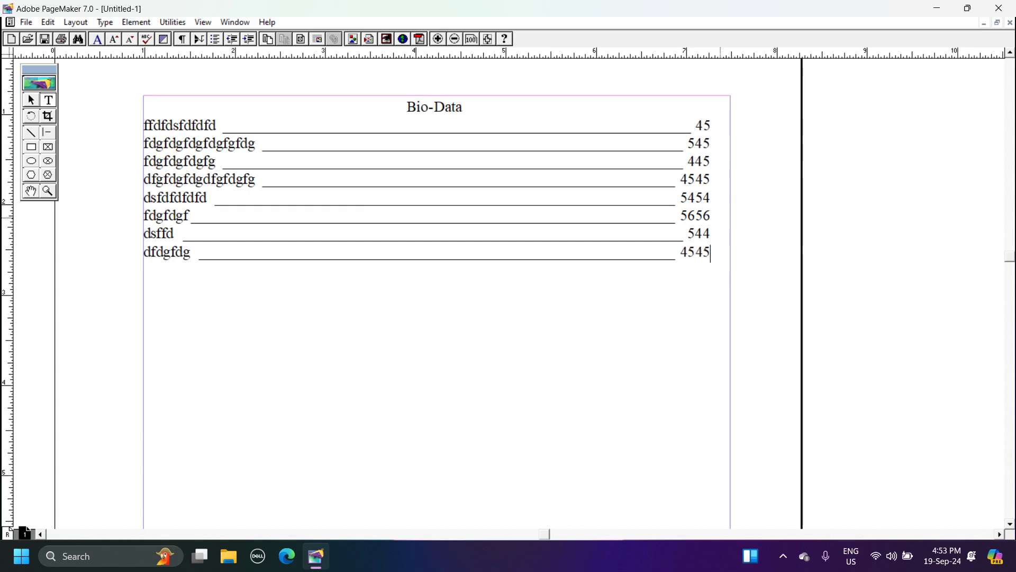
pyautogui.moveTo(710, 252)
pyautogui.mouseDown()
pyautogui.moveTo(683, 252)
pyautogui.moveTo(631, 125)
pyautogui.mouseUp()
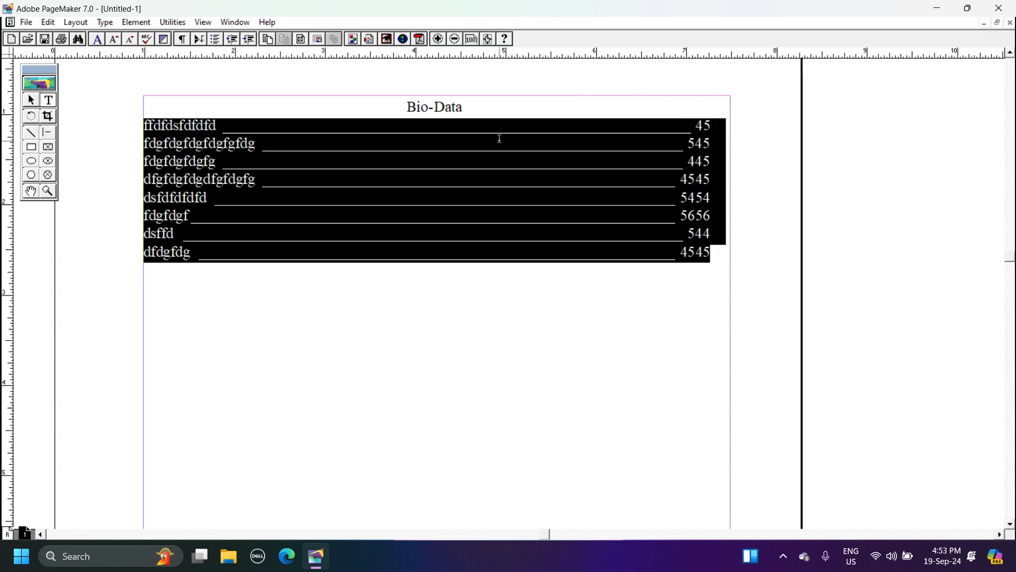
# Move the right tab stop for the Bio-Data numbers to 5 inches.
pyautogui.hotkey('ctrl', 'i')
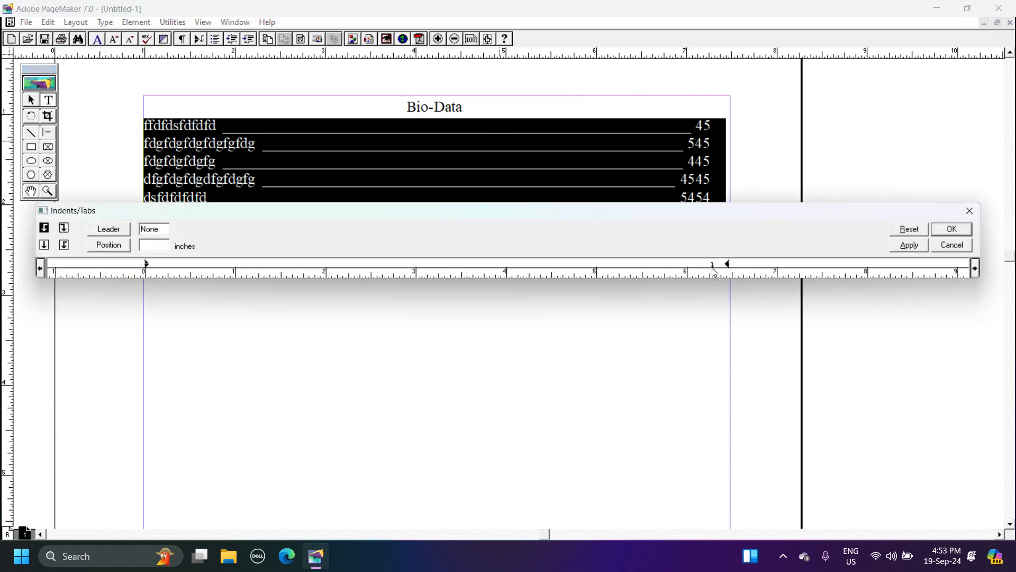
pyautogui.click(63, 227)
pyautogui.click(153, 245)
pyautogui.write('5')
pyautogui.click(108, 244)
pyautogui.click(108, 228)
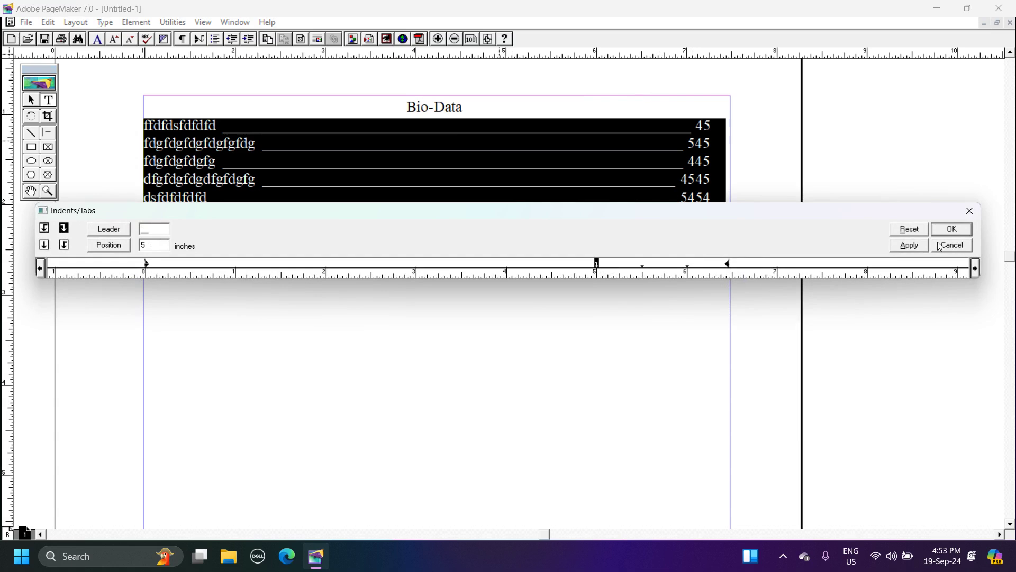
pyautogui.click(910, 245)
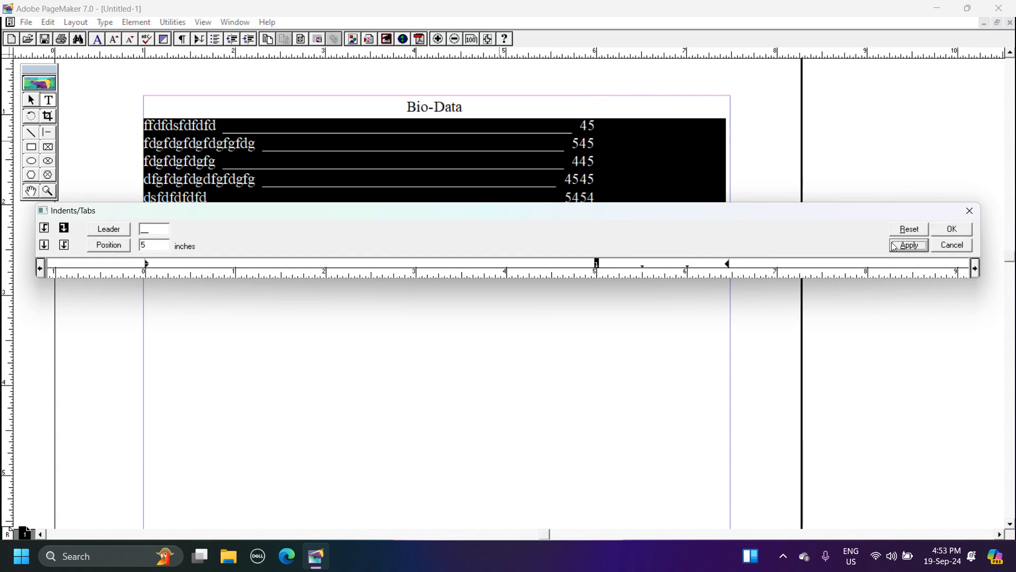
# Try '+' leaders, then revert to underline leaders and confirm the 5-inch tab.
pyautogui.doubleClick(156, 229)
pyautogui.press('BackSpace')
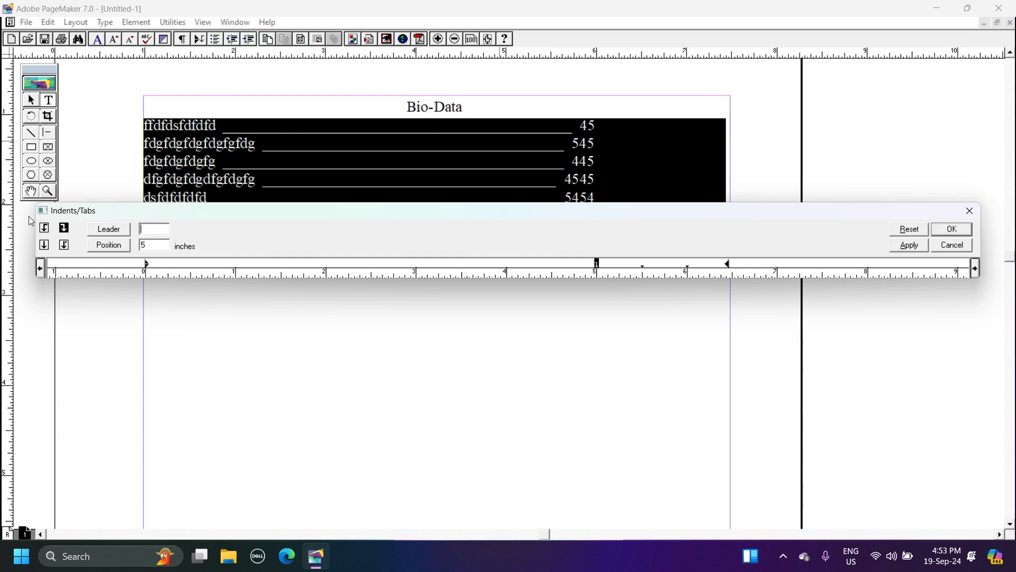
pyautogui.write('+')
pyautogui.click(910, 246)
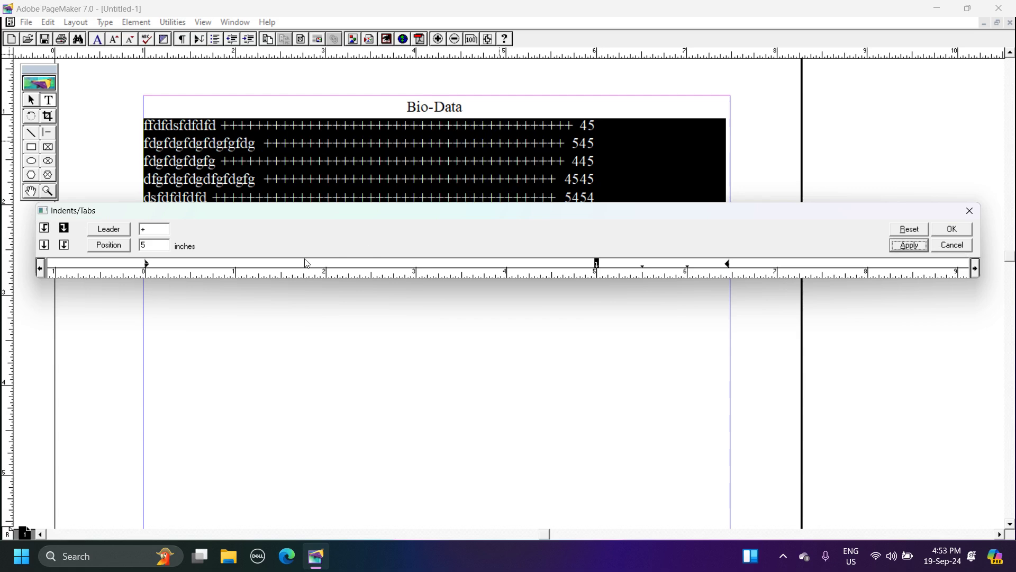
pyautogui.doubleClick(151, 232)
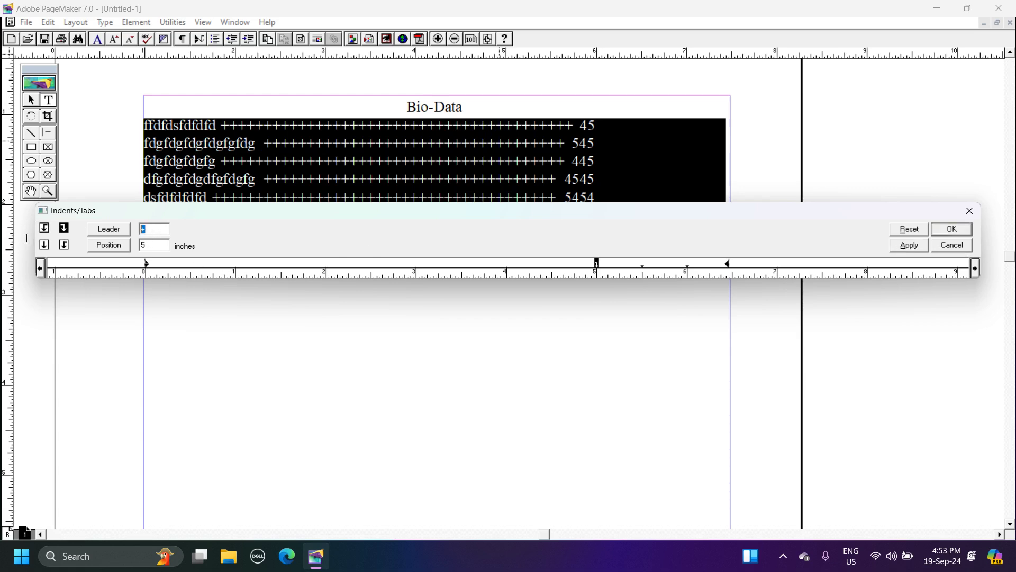
pyautogui.press('BackSpace')
pyautogui.write('_')
pyautogui.click(901, 247)
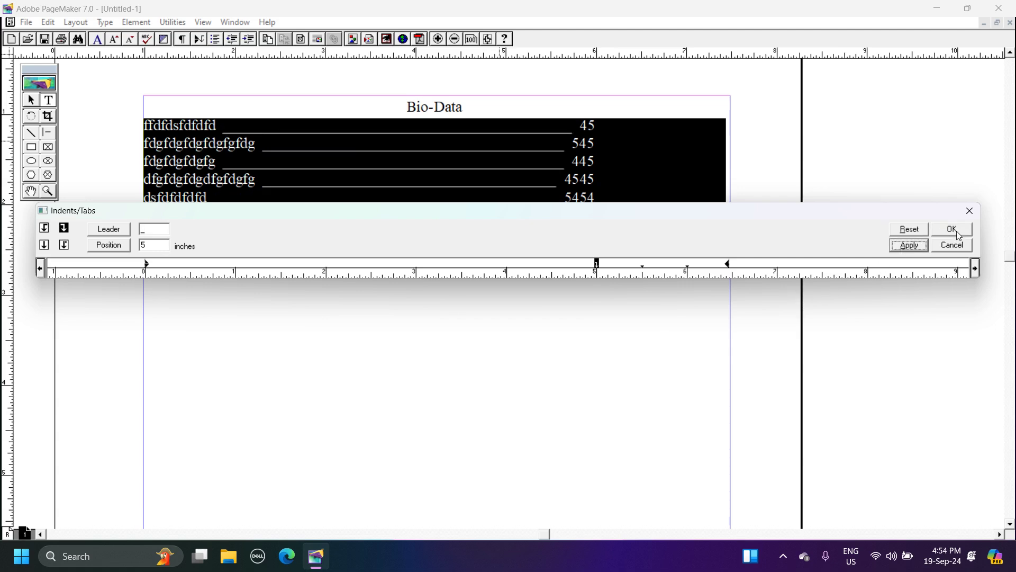
pyautogui.click(952, 229)
pyautogui.moveTo(595, 267); pyautogui.dragTo(94, 109)
# Delete the Bio-Data text and type two tab-separated test lines.
pyautogui.press('Delete')
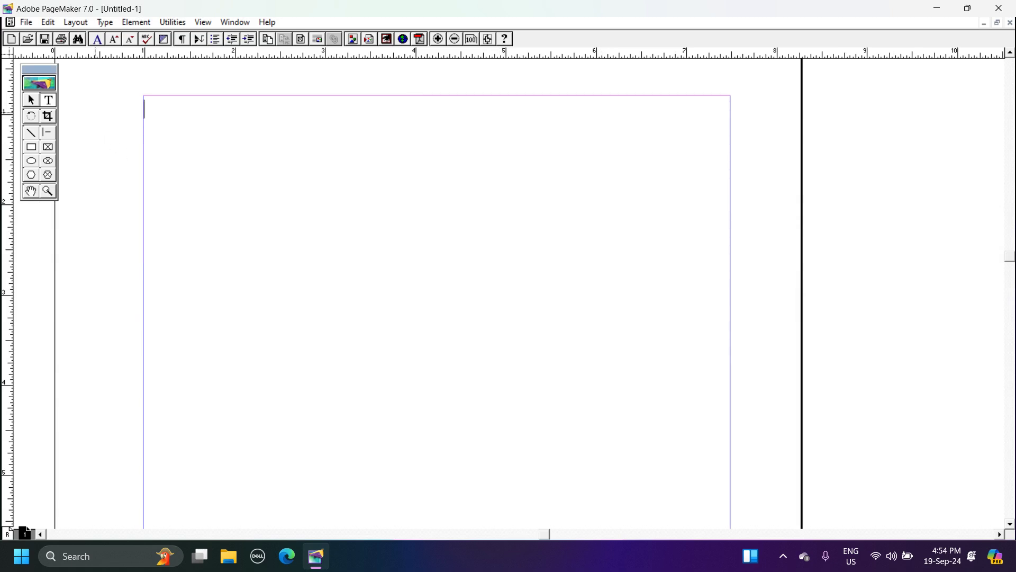
pyautogui.write('dsaffd')
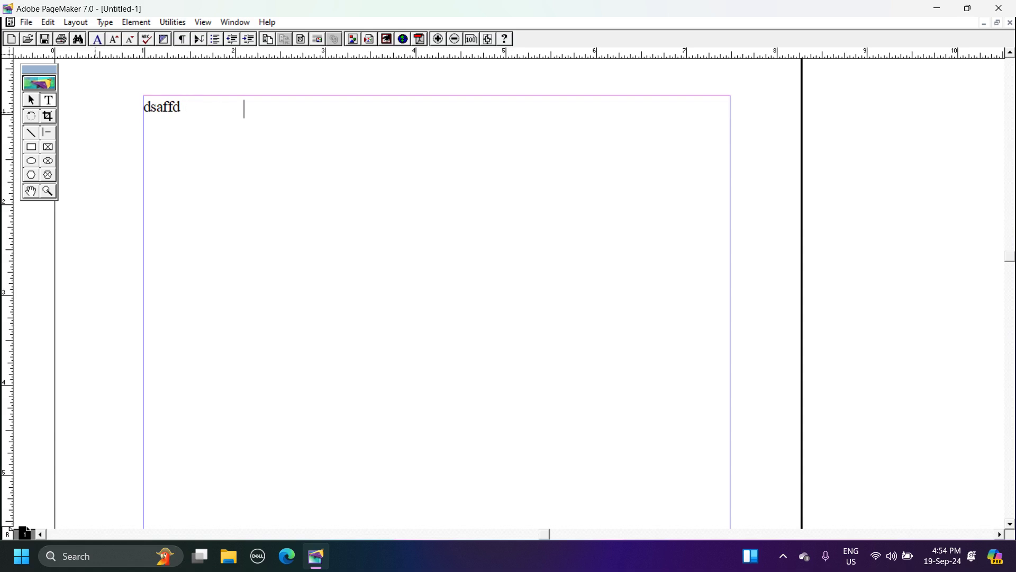
pyautogui.press('Tab')
pyautogui.write('gdfg')
pyautogui.press('Return')
pyautogui.write('fdg')
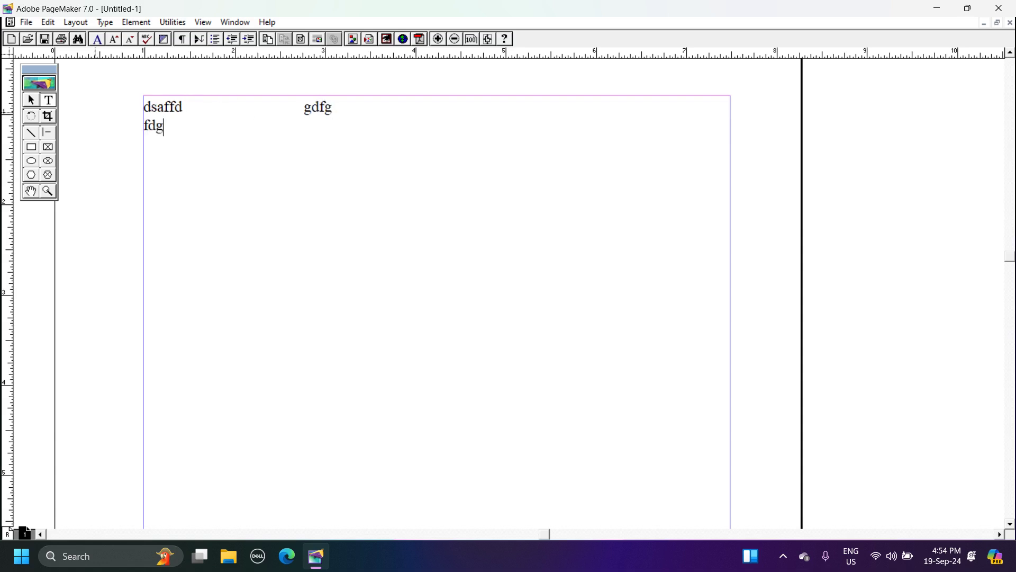
pyautogui.write('fdgfgfd')
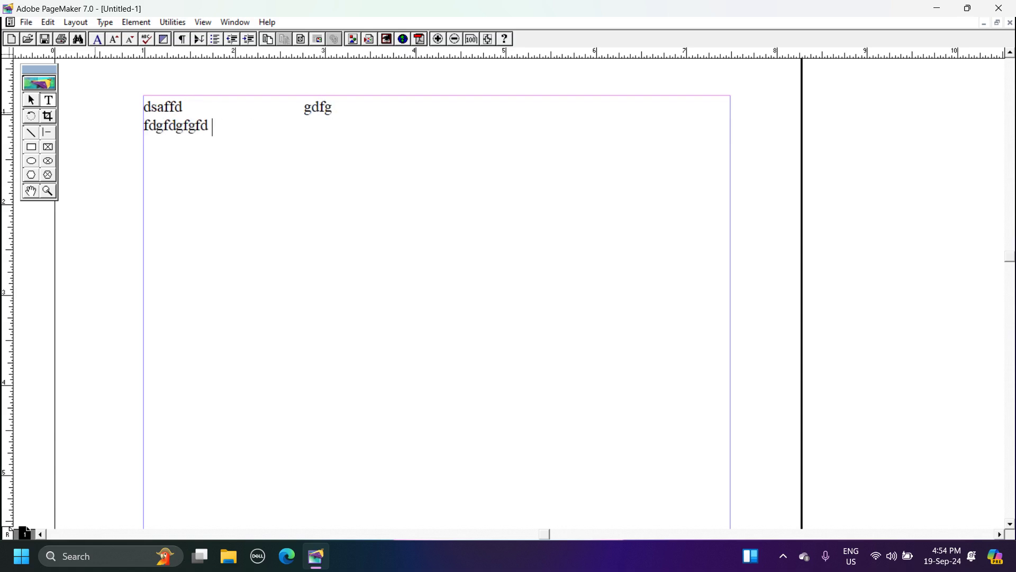
pyautogui.press('Tab')
pyautogui.press('Tab')
pyautogui.write('dfdf')
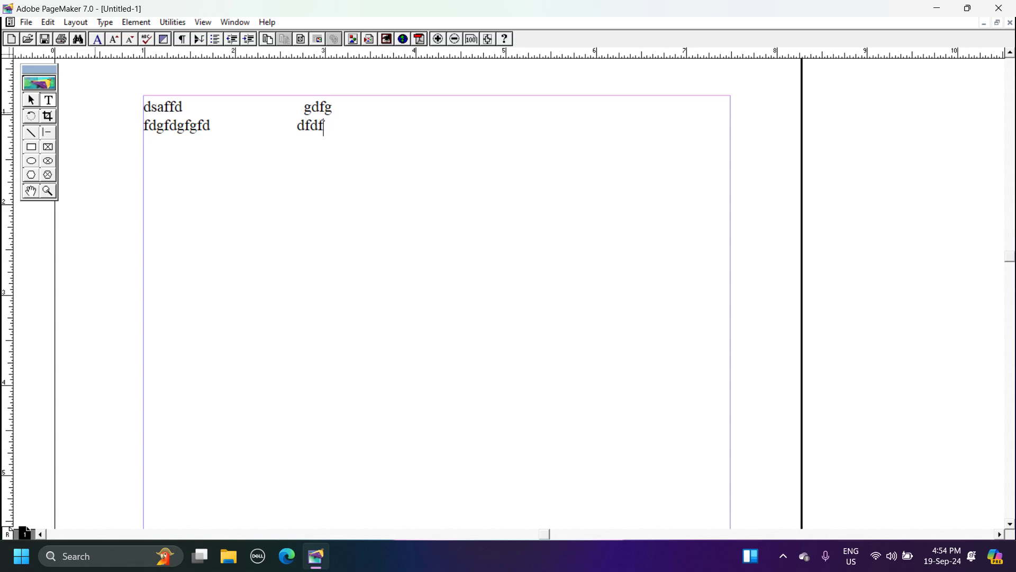
pyautogui.write('d')
pyautogui.press('Left')
pyautogui.press('Left')
pyautogui.press('Left')
pyautogui.press('Left')
pyautogui.press('Left')
# Clear all test text from the block and bring up Indents/Tabs with Ctrl+I.
pyautogui.hotkey('ctrl', 'a')
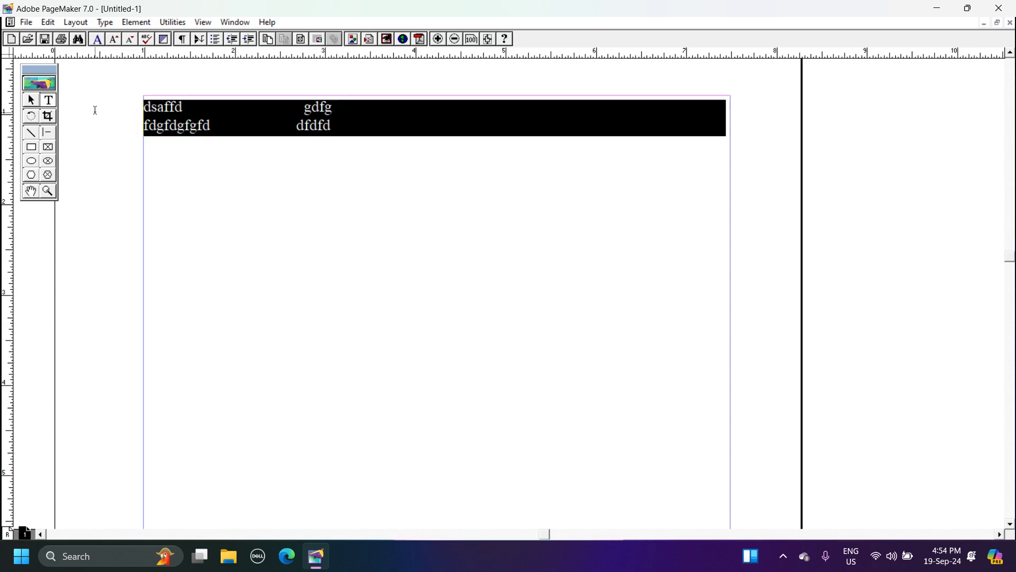
pyautogui.press('Delete')
pyautogui.write('ds')
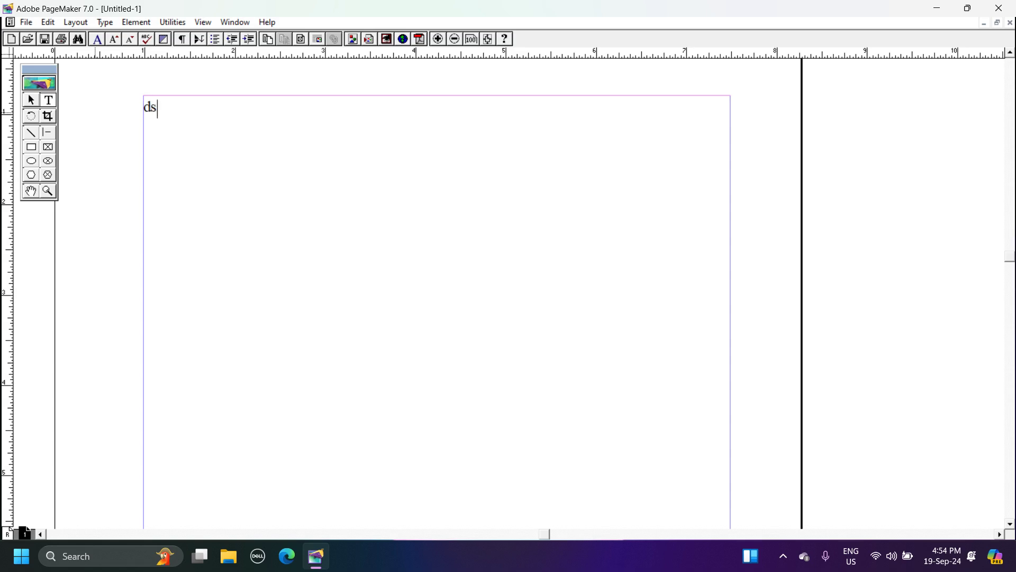
pyautogui.write('fdsf n')
pyautogui.hotkey('ctrl', 'a')
pyautogui.press('Delete')
pyautogui.hotkey('ctrl', 'i')
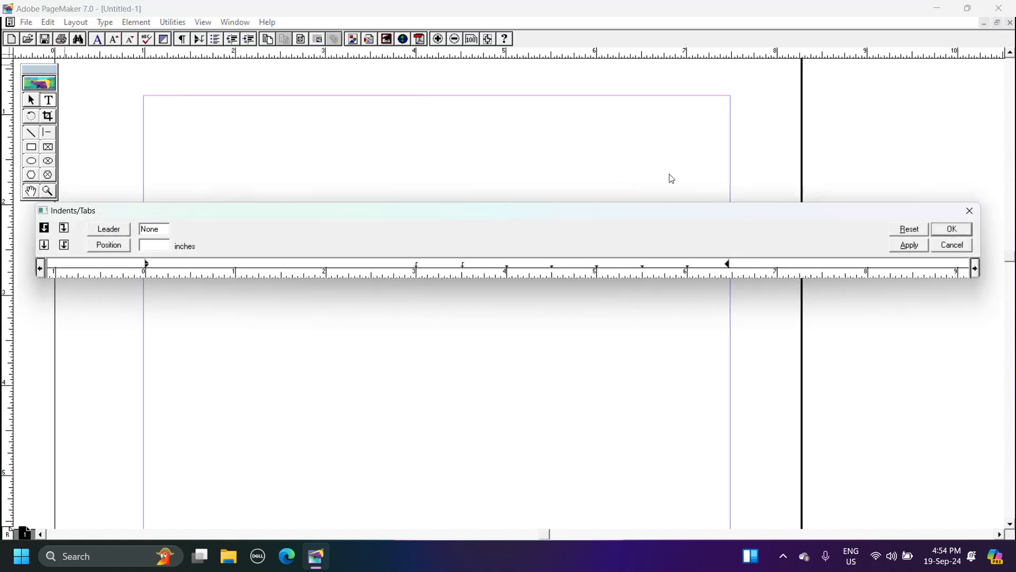
# Reset to default tab stops and type the first row of tab-separated placeholder words.
pyautogui.click(907, 234)
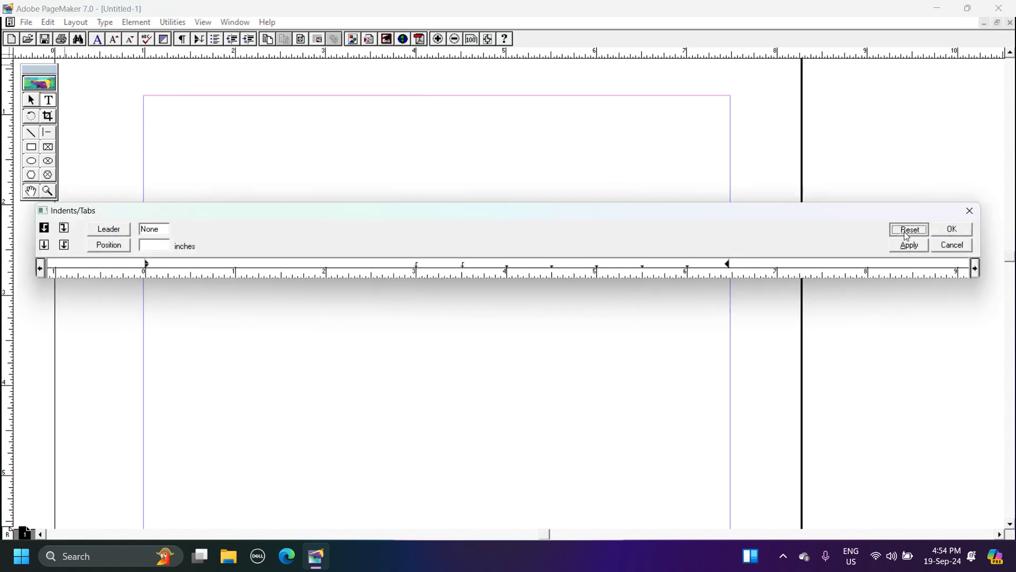
pyautogui.click(953, 232)
pyautogui.write('Vxfd')
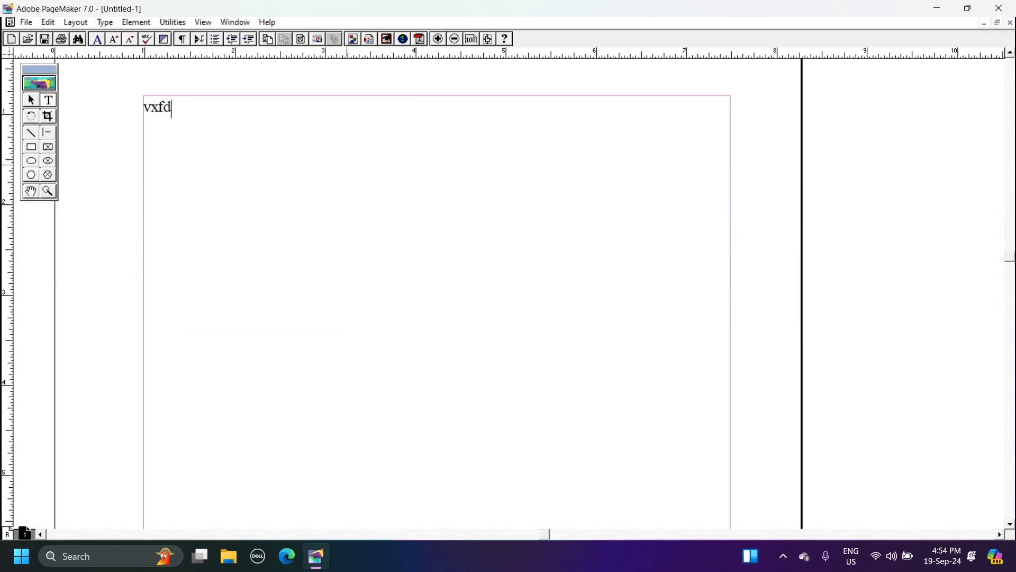
pyautogui.write('gffgjkhjk')
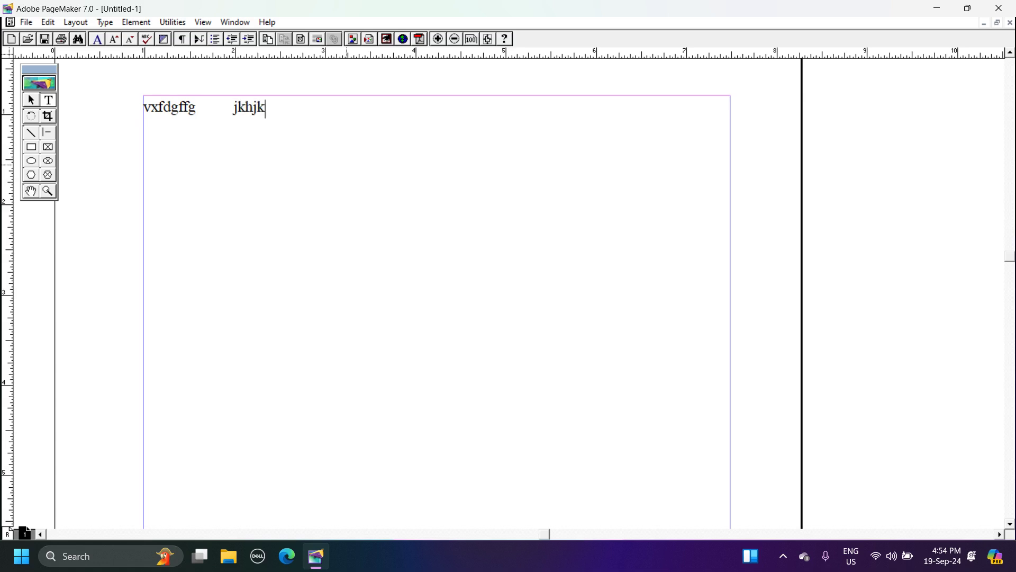
pyautogui.write('h hjhjhhj')
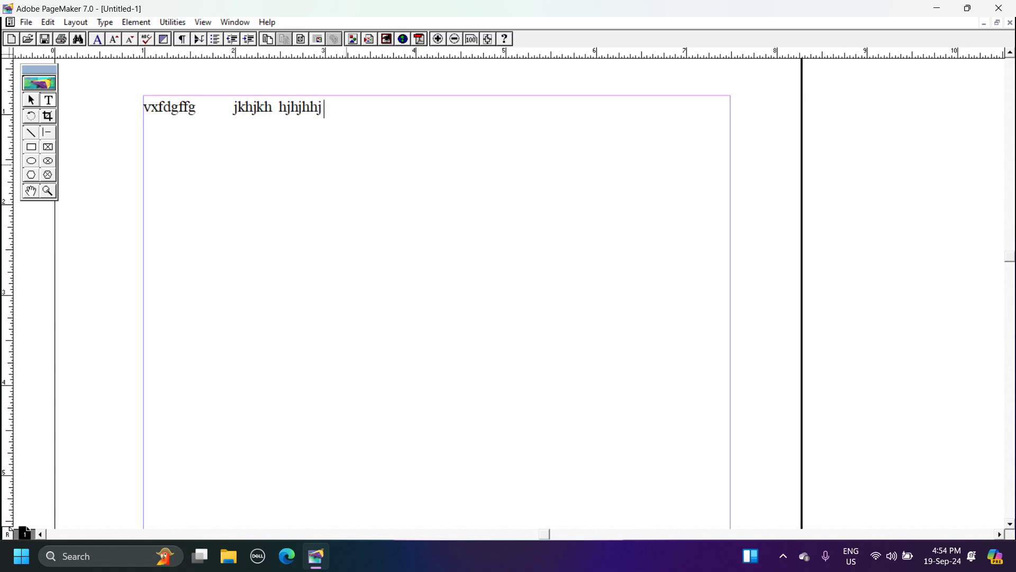
pyautogui.write(' hjjhhjh')
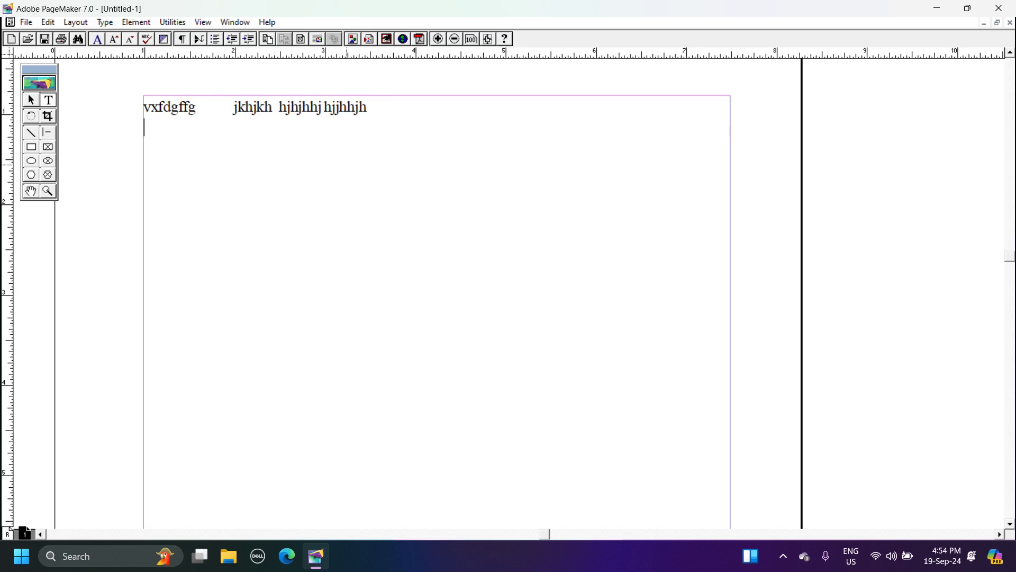
pyautogui.write('bhhhhhjhj')
pyautogui.press('Tab')
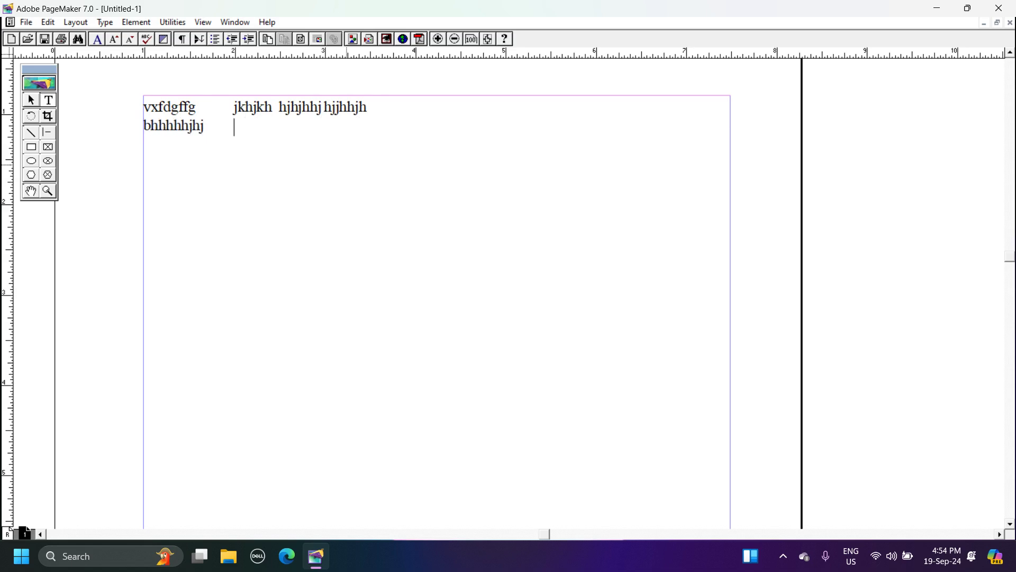
pyautogui.write('hjhjjhhj')
pyautogui.press('Tab')
pyautogui.write('hjjhhjhj')
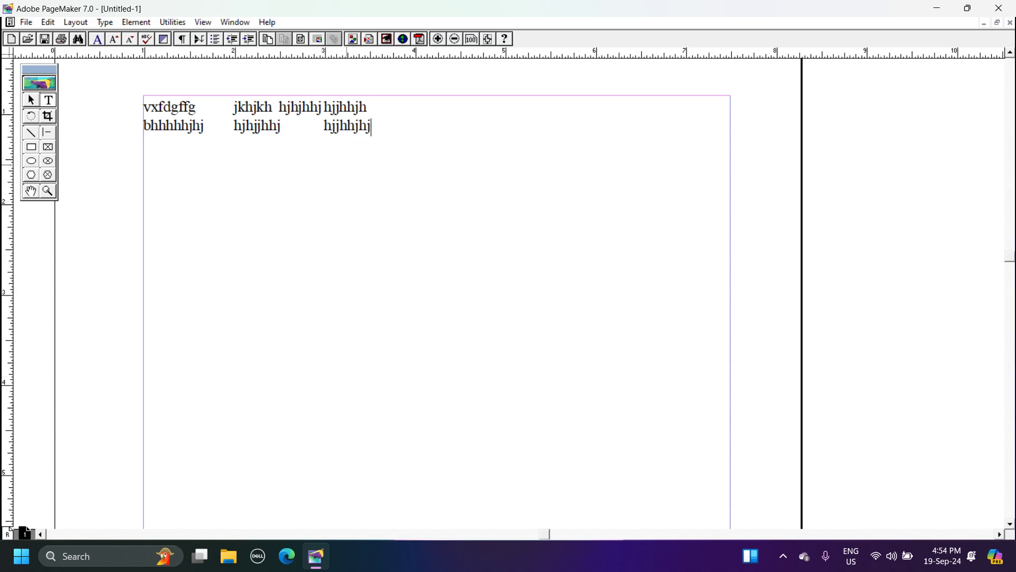
pyautogui.press('Tab')
pyautogui.write('jhjhjhhj')
# Type the third and fourth rows of tab-separated placeholder words.
pyautogui.press('Return')
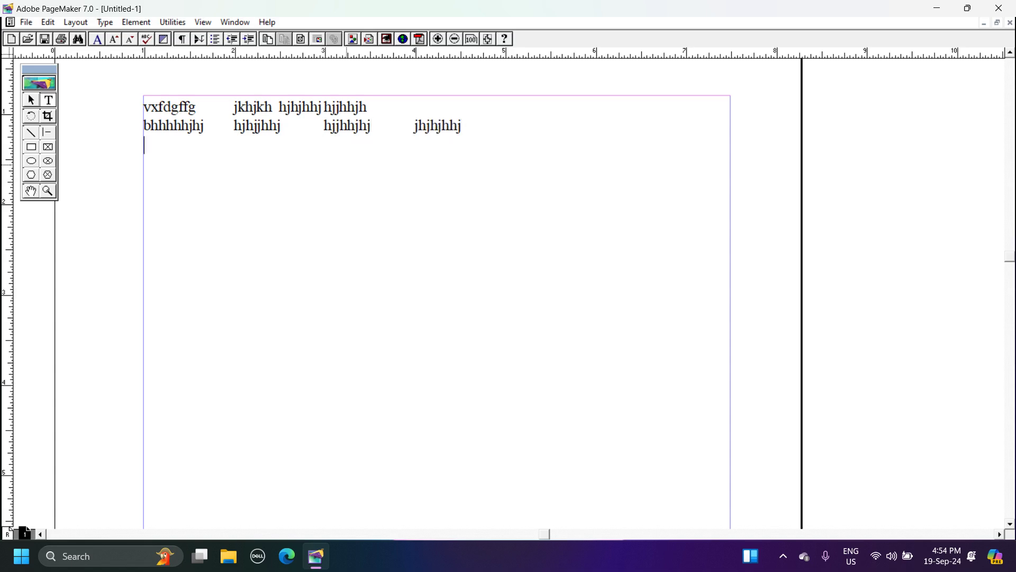
pyautogui.write('bnbhbhhh')
pyautogui.press('Tab')
pyautogui.write('jhj')
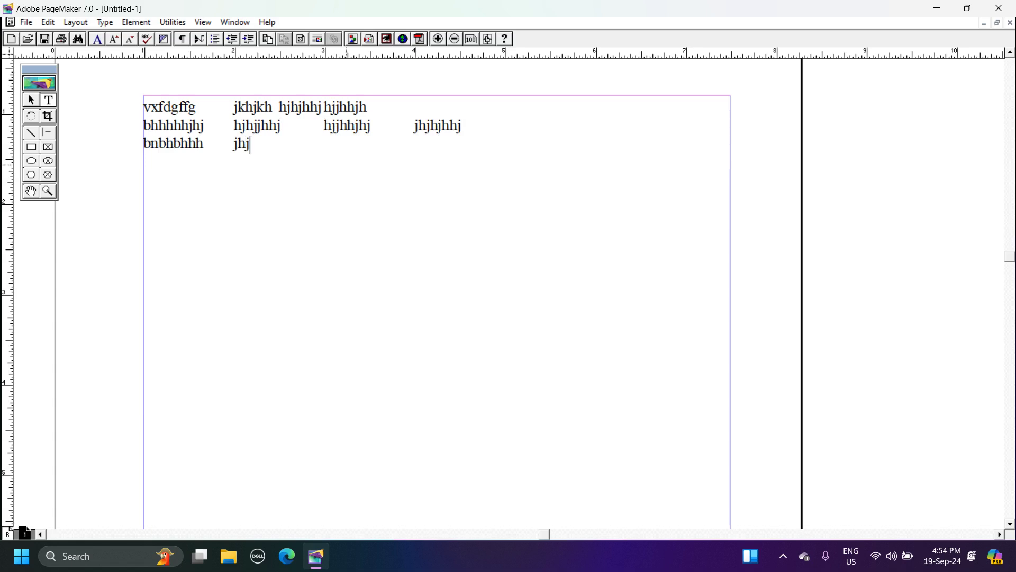
pyautogui.write('hj')
pyautogui.press('Tab')
pyautogui.write('hjhjhj')
pyautogui.press('Tab')
pyautogui.write('jhj')
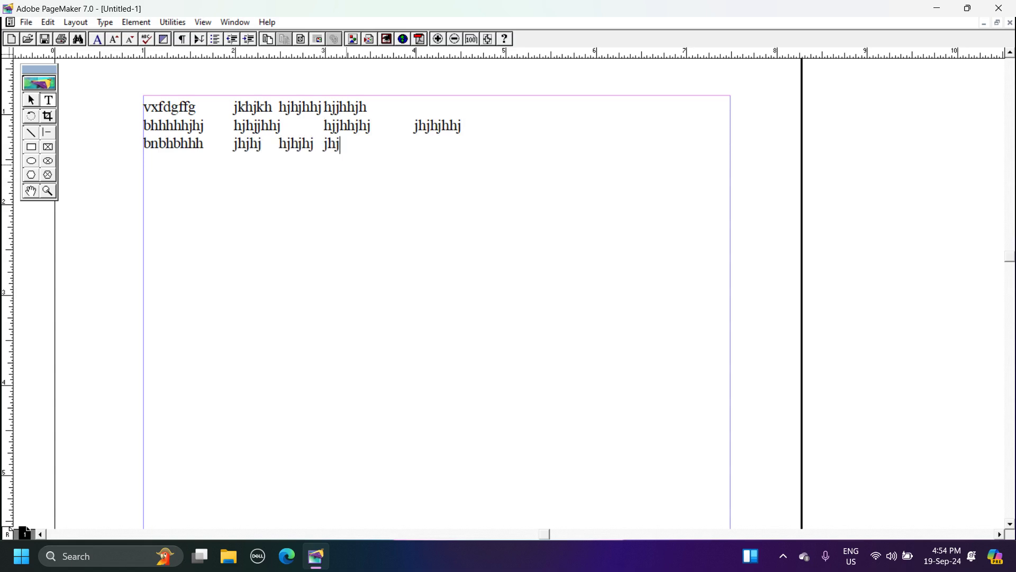
pyautogui.write('hjhj')
pyautogui.press('Return')
pyautogui.write('hbhhhggh')
pyautogui.press('Tab')
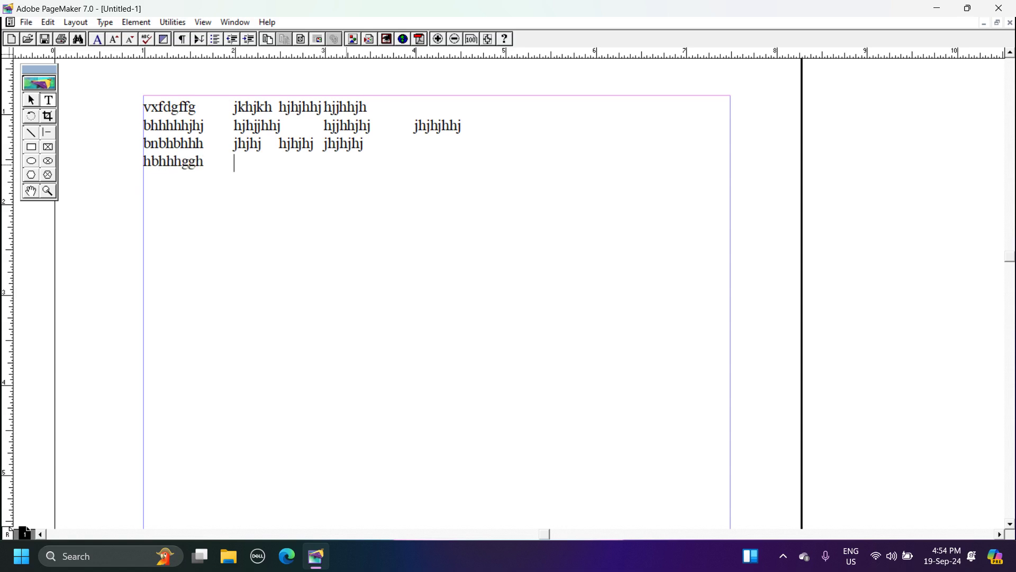
pyautogui.write('hbhhg')
pyautogui.press('Tab')
pyautogui.write('hghghg')
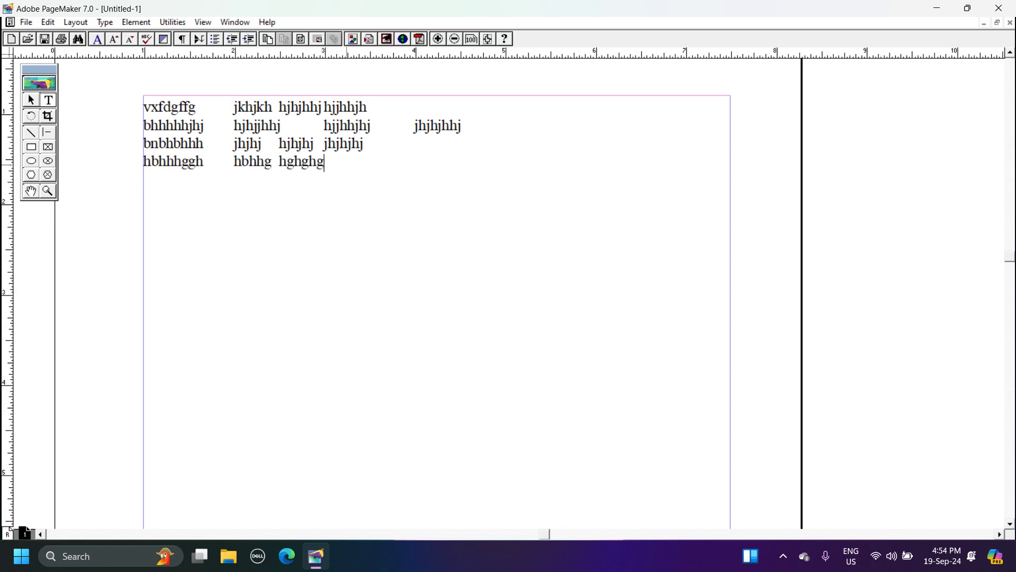
pyautogui.write('hghg')
# Type the fifth tab-separated row and select all the text.
pyautogui.press('Return')
pyautogui.write('hbhhg')
pyautogui.press('Tab')
pyautogui.write('hghgh')
pyautogui.press('Tab')
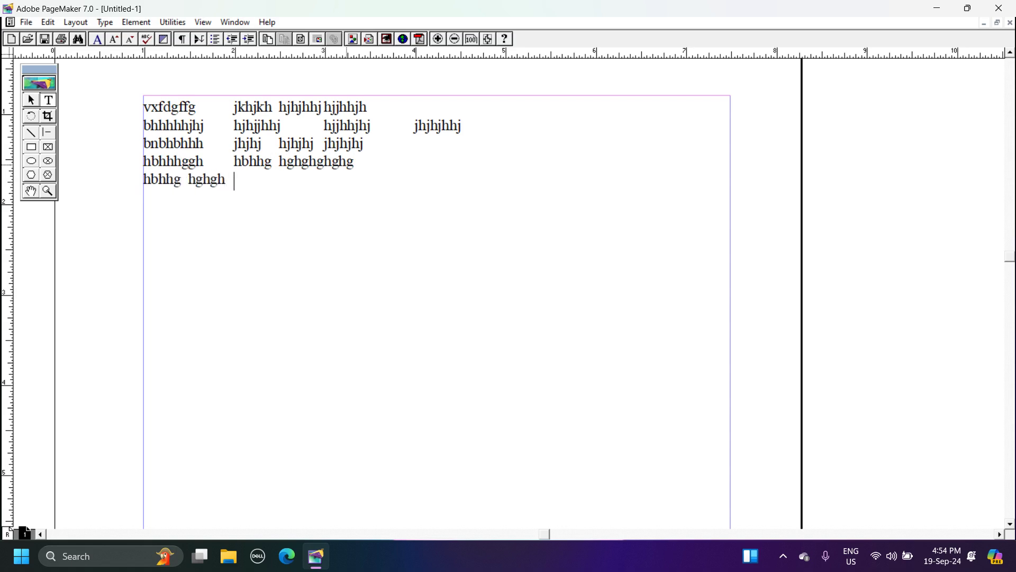
pyautogui.write('hhhg')
pyautogui.press('Tab')
pyautogui.write('hghg')
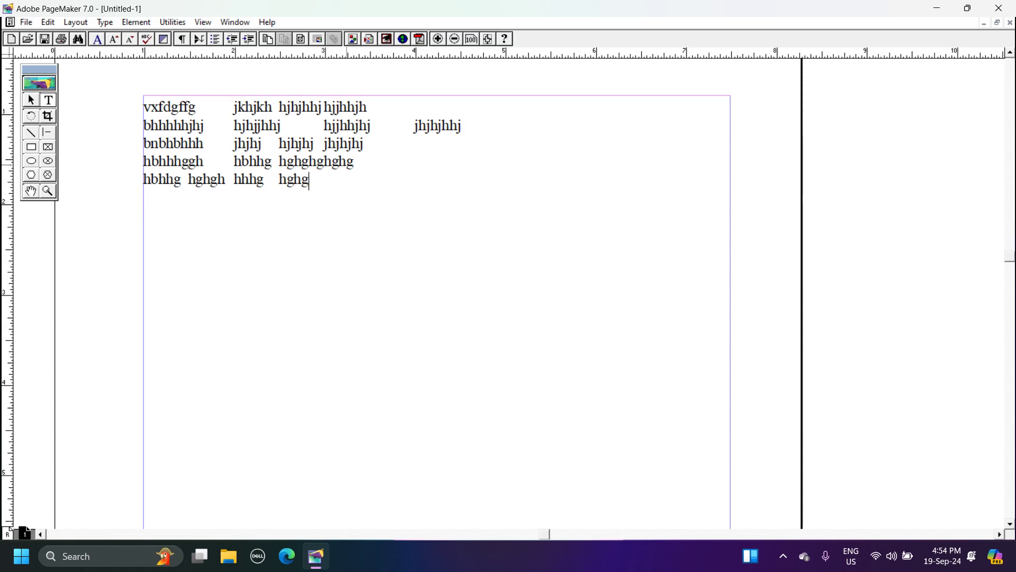
pyautogui.hotkey('ctrl', 'a')
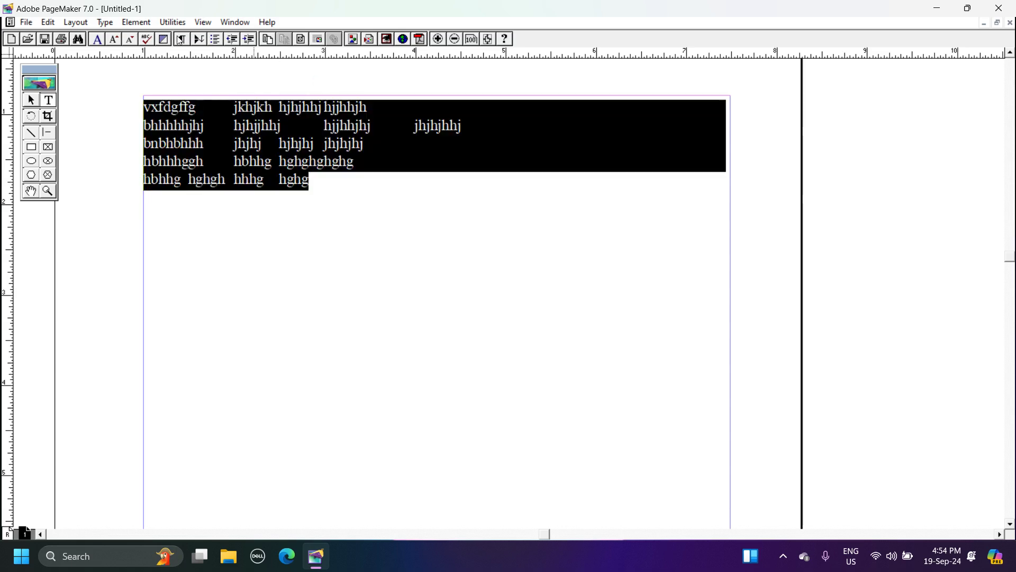
# Set tab stops at 1, about 1.5, 3 and about 4.47 inches and apply them.
pyautogui.click(139, 23)
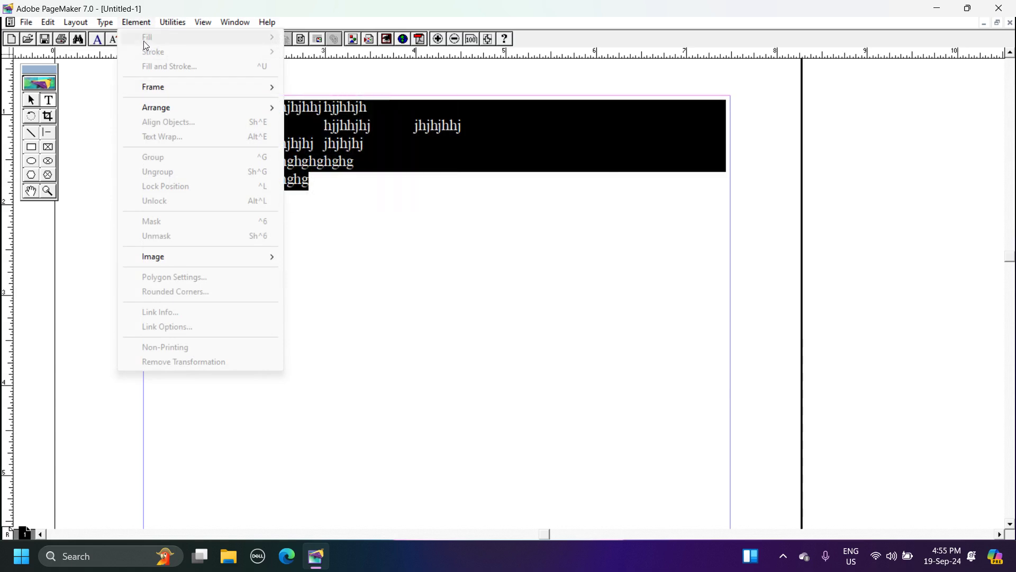
pyautogui.moveTo(104, 22)
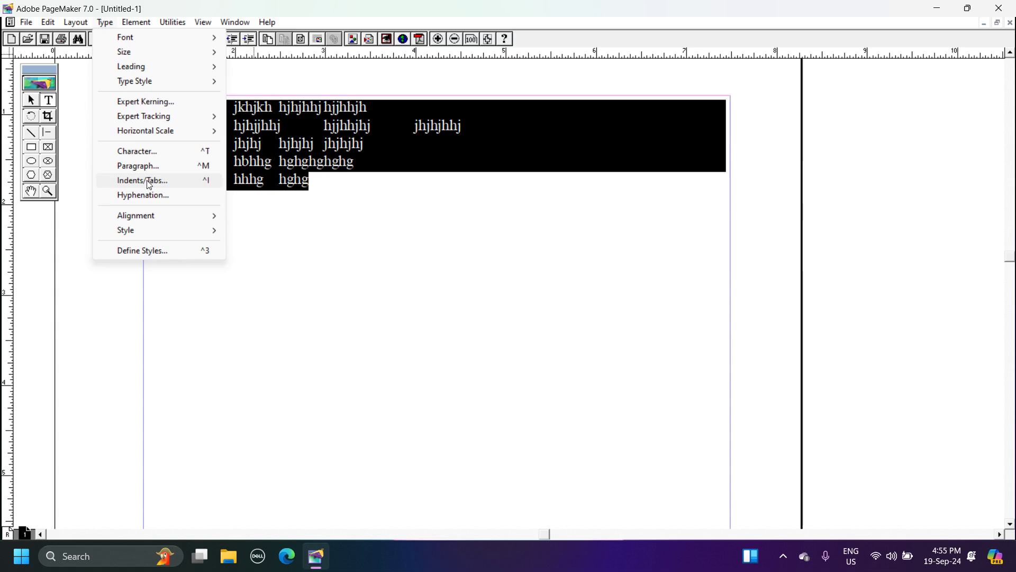
pyautogui.click(146, 181)
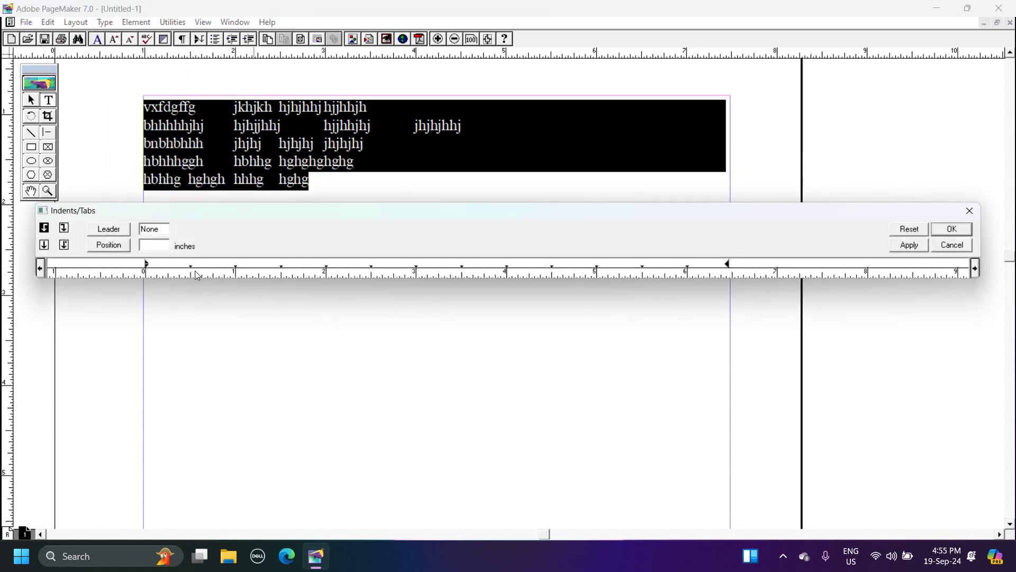
pyautogui.click(236, 272)
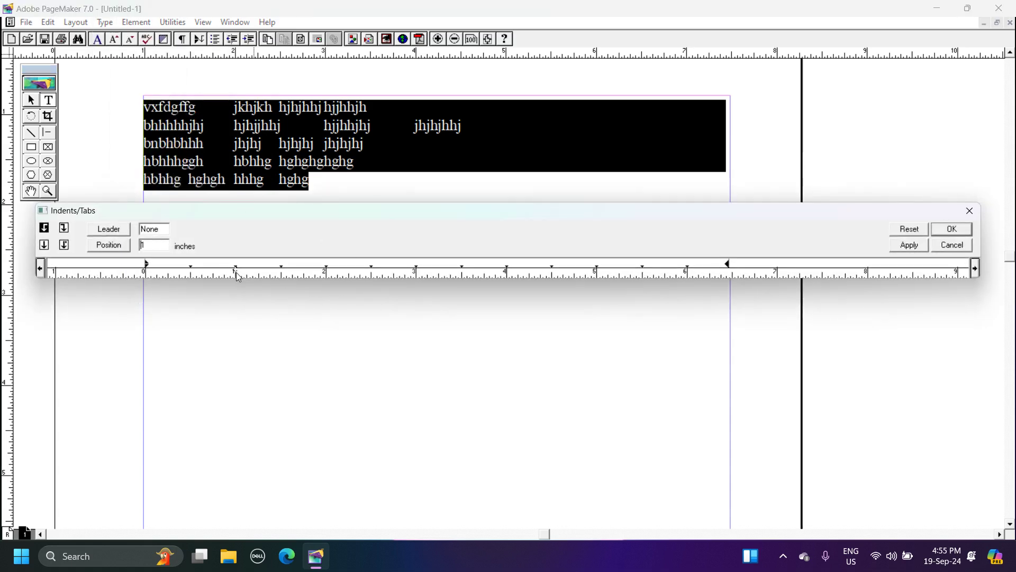
pyautogui.click(282, 270)
pyautogui.moveTo(331, 272); pyautogui.dragTo(416, 270)
pyautogui.moveTo(464, 270); pyautogui.dragTo(644, 271)
pyautogui.click(915, 249)
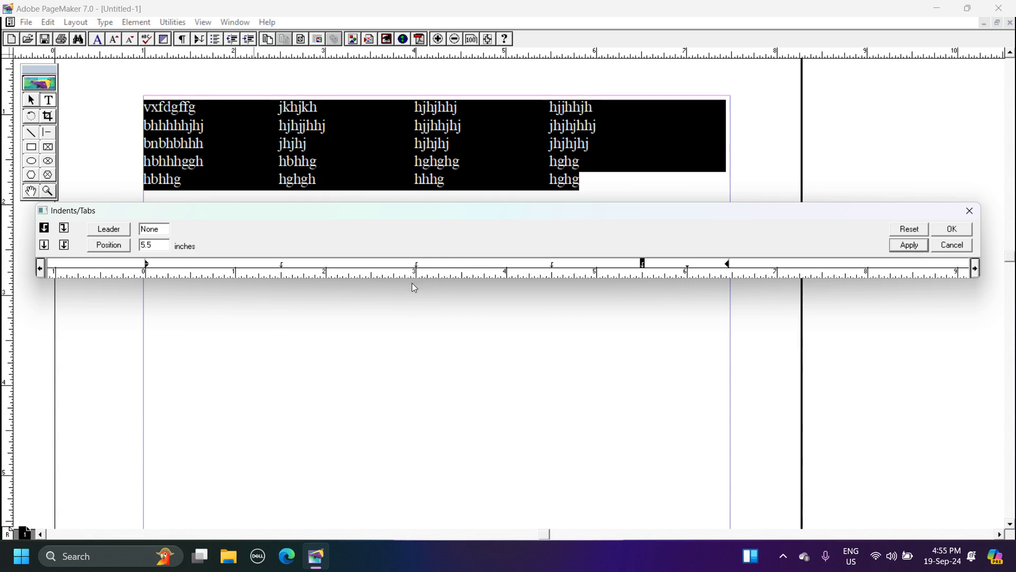
# Give the 3-inch tab stop a dashed leader, re-add the 1-inch stop, and confirm.
pyautogui.click(416, 265)
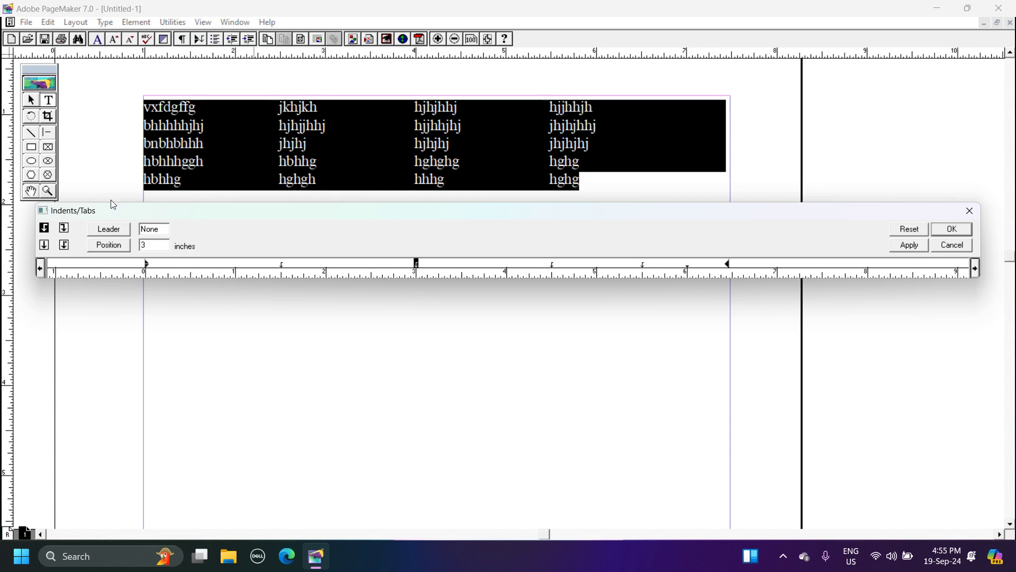
pyautogui.click(106, 233)
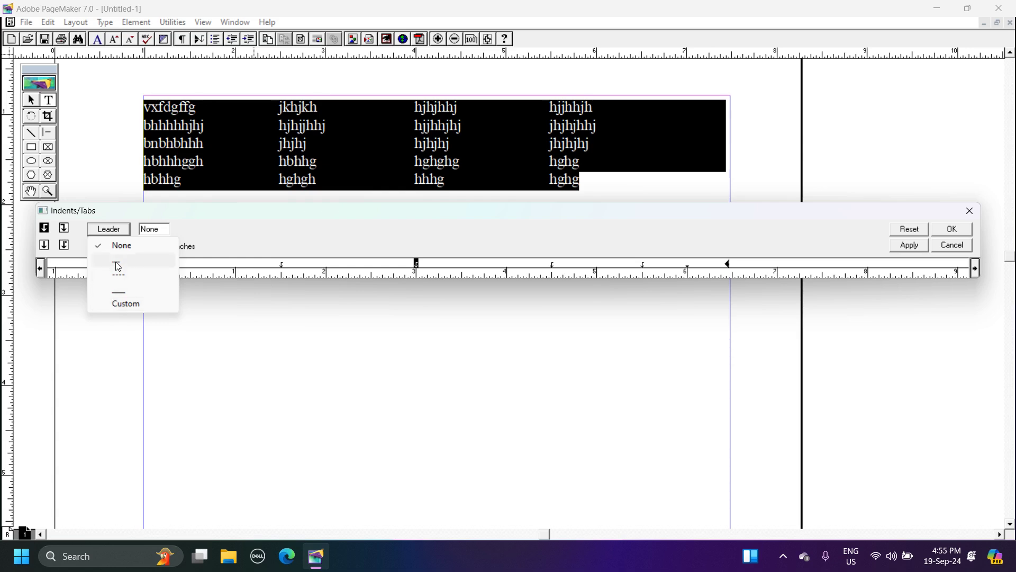
pyautogui.click(118, 274)
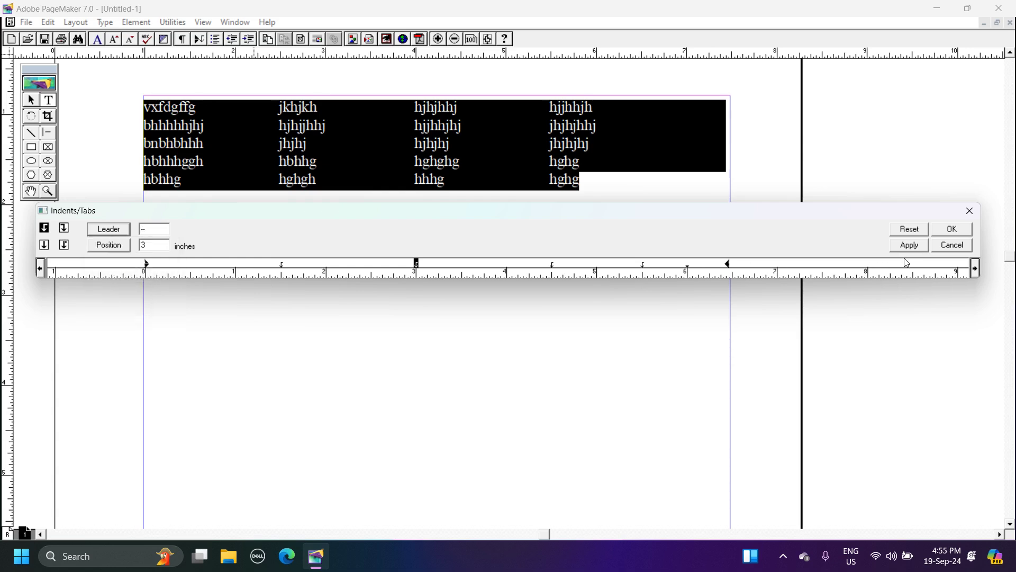
pyautogui.click(916, 245)
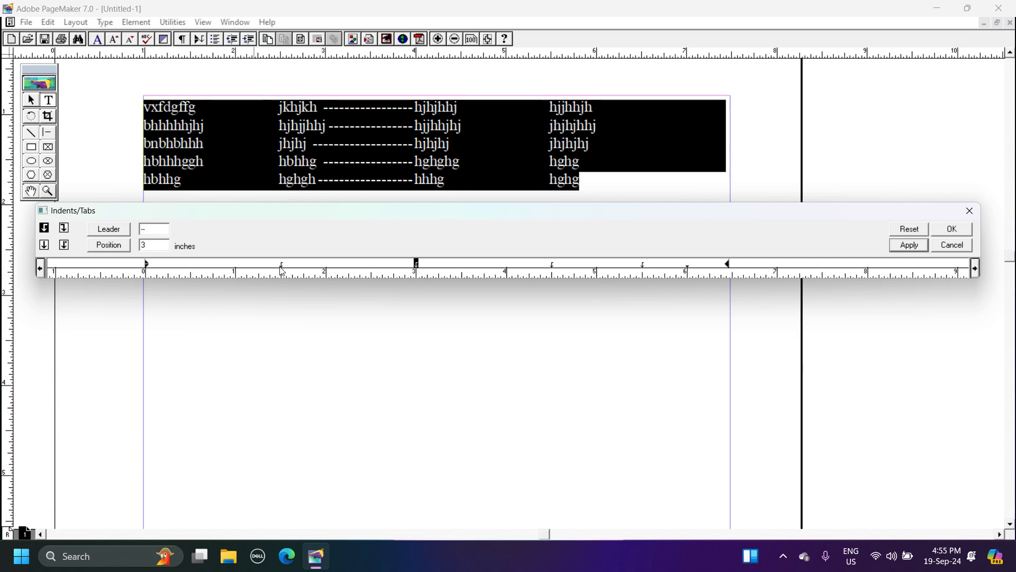
pyautogui.click(236, 271)
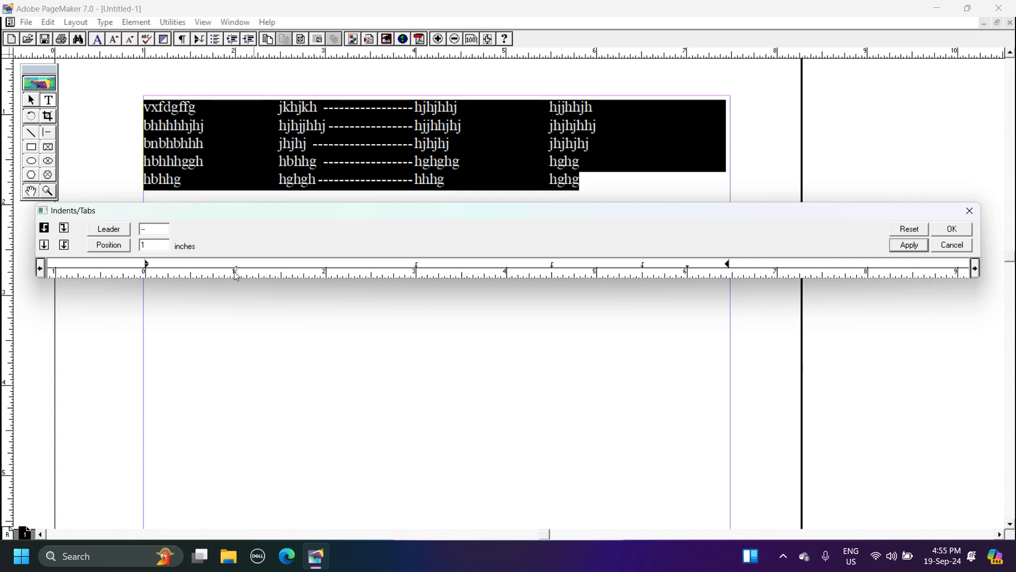
pyautogui.click(895, 247)
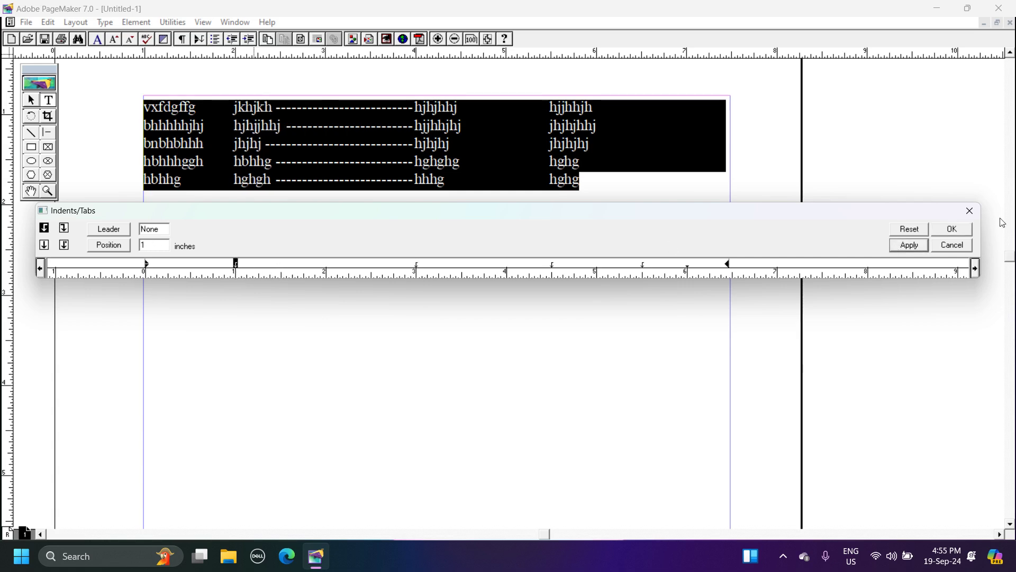
pyautogui.click(951, 228)
# Select all the tabbed rows and delete them.
pyautogui.click(609, 197)
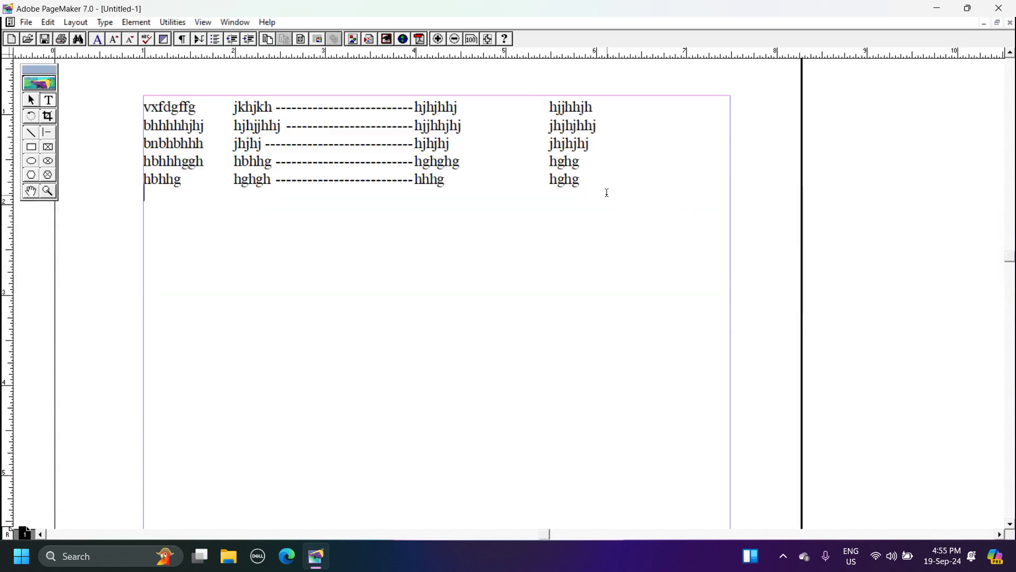
pyautogui.doubleClick(174, 125)
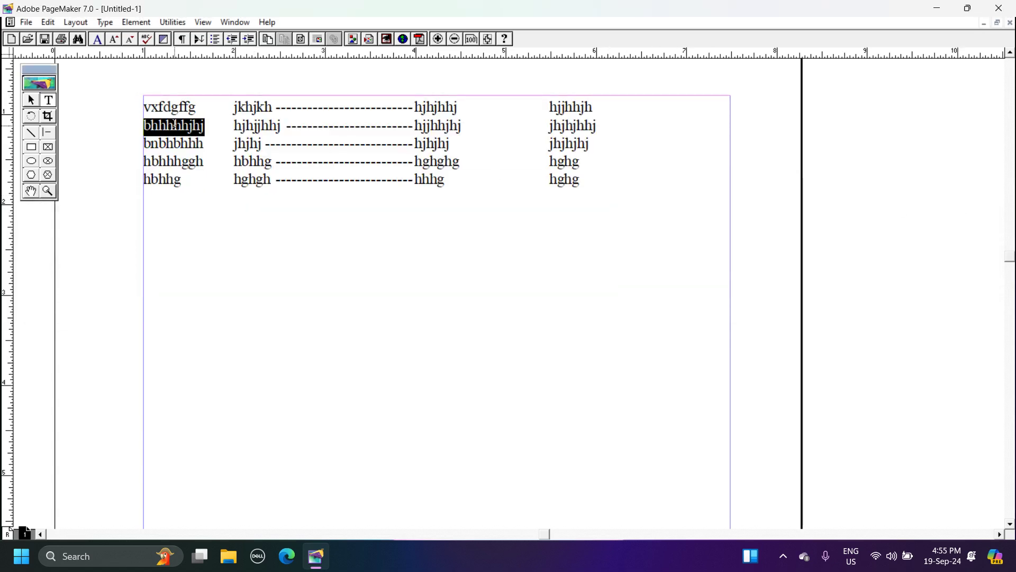
pyautogui.hotkey('ctrl', 'a')
pyautogui.press('Delete')
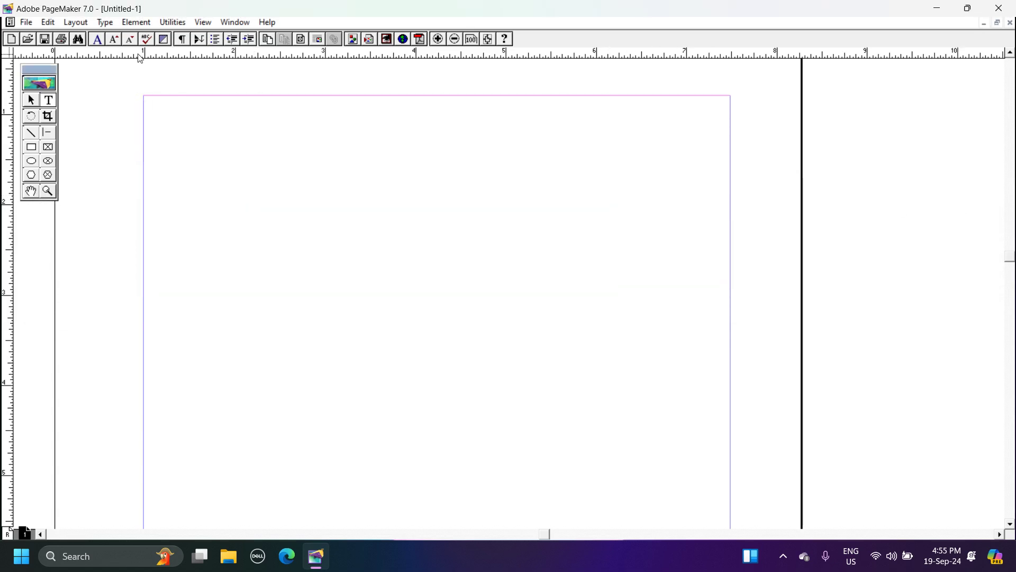